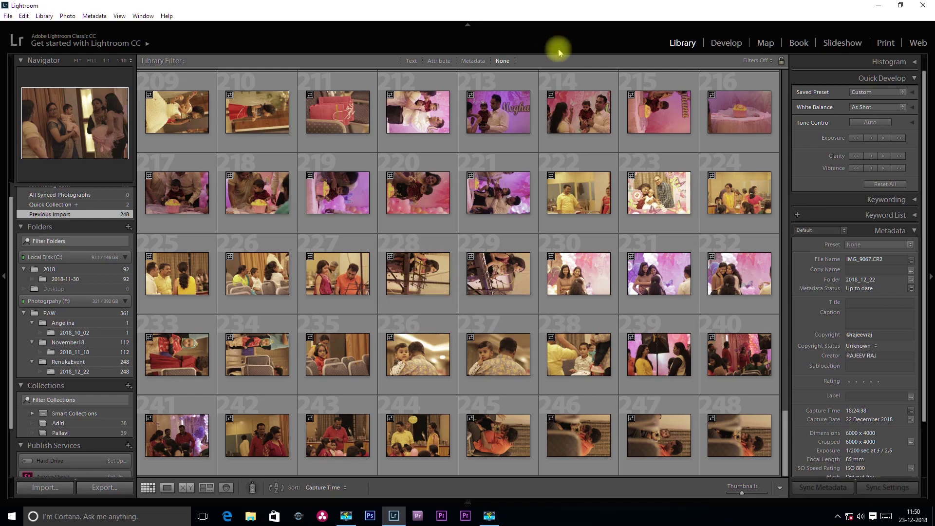
Open the Import Photos and Video window from the File menu
click(8, 16)
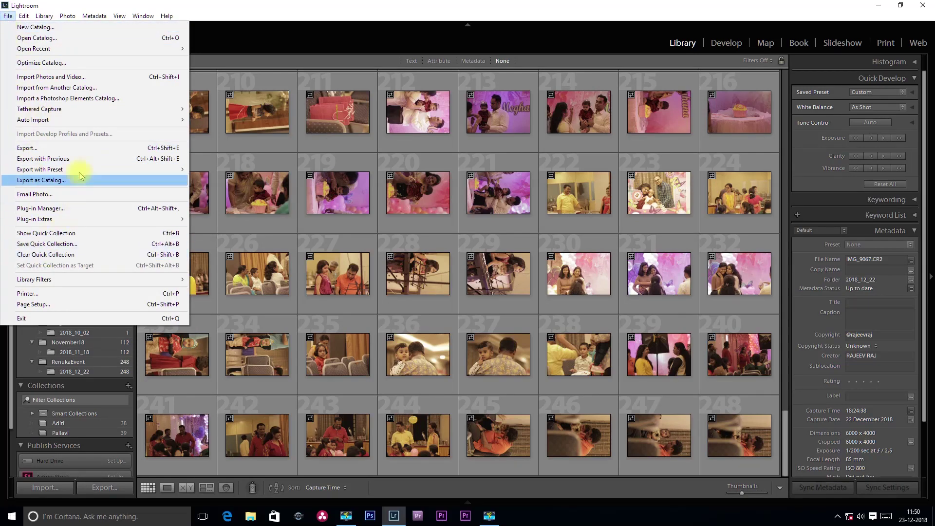
click(95, 79)
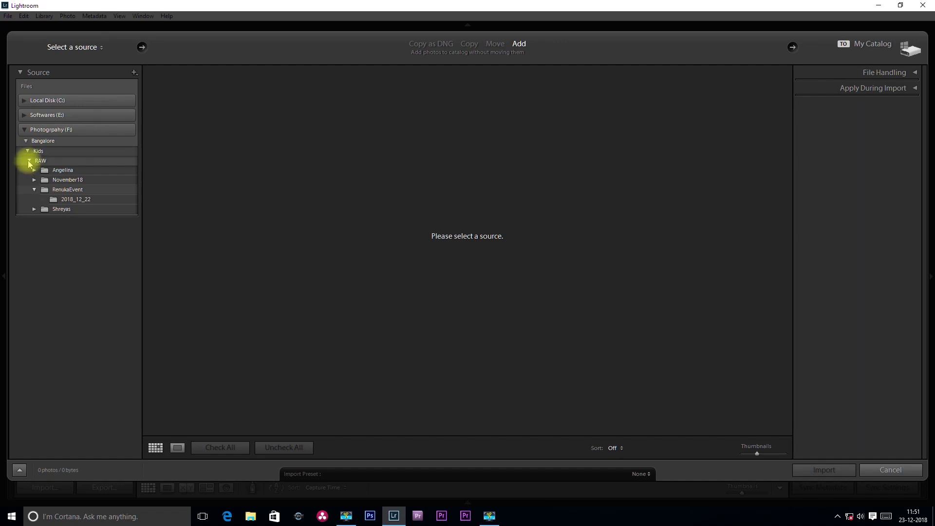
Preview the 2018_12_22 folder under RenukaEvent as the import source, then close the Import window
click(75, 200)
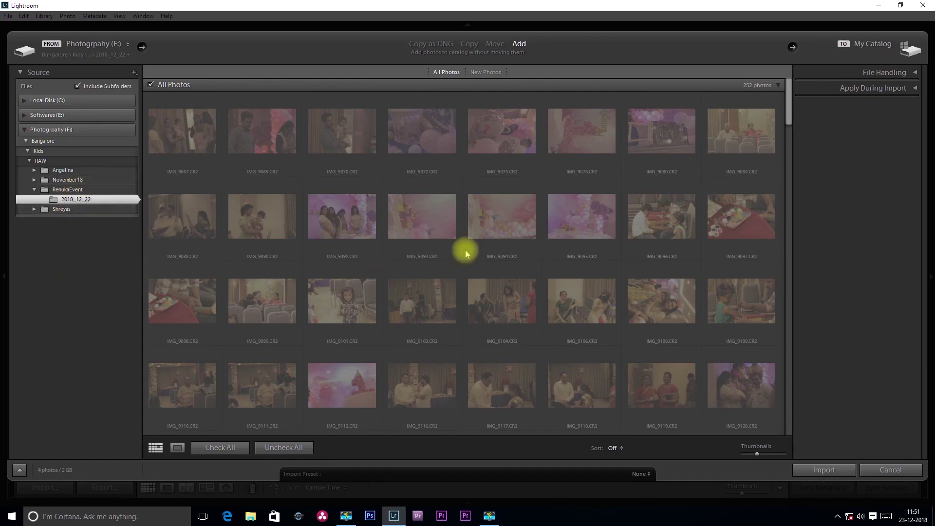
mouse_move(411, 308)
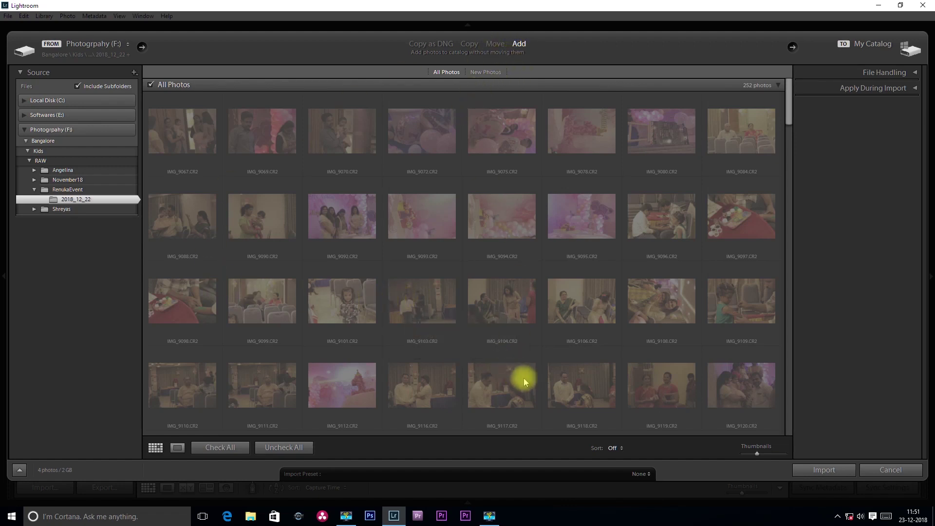
mouse_move(524, 378)
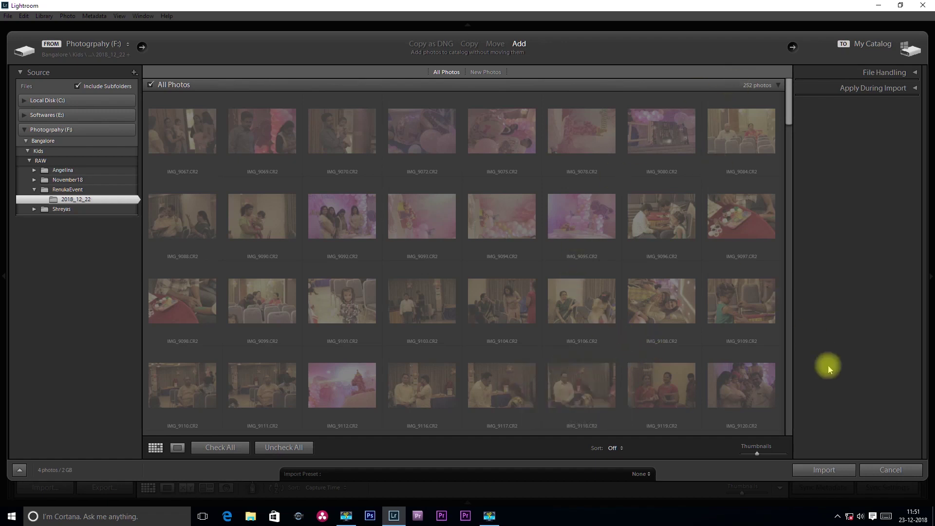
click(874, 469)
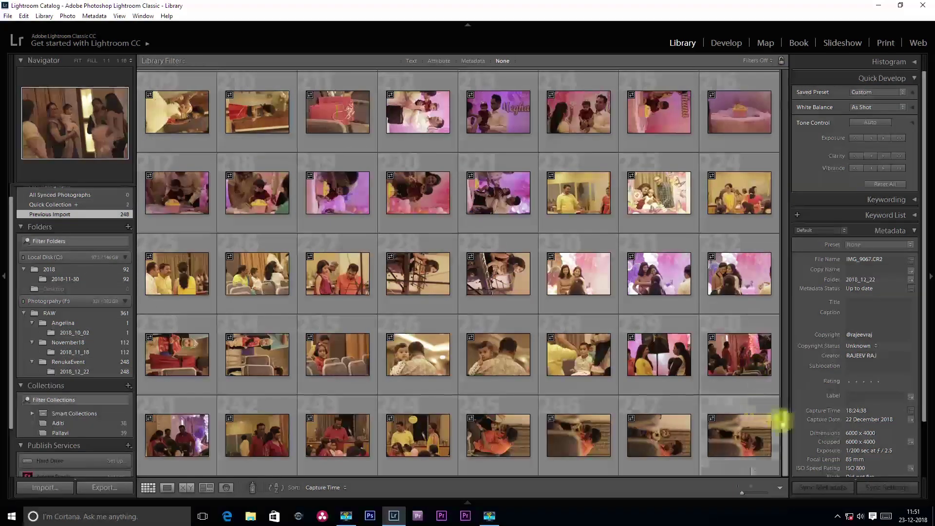
Scroll the Library grid back to the top to show the first photos
drag(783, 418, 718, 437)
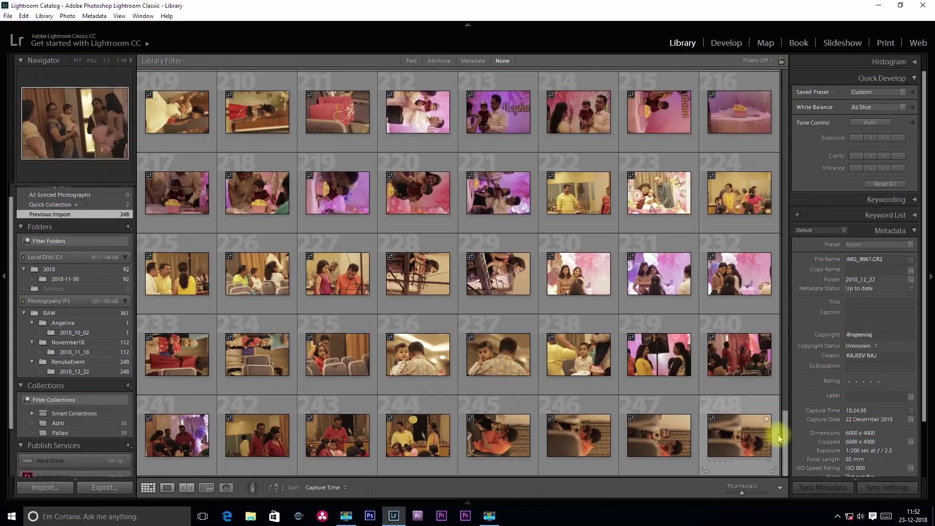
drag(787, 438, 789, 80)
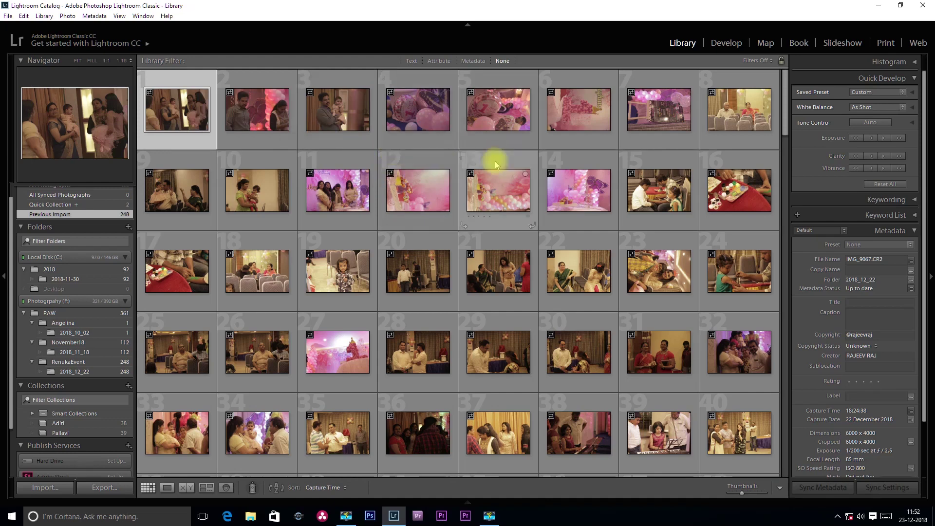
Rotate photos 4, 5, 6 and 7 a quarter turn left to portrait
click(414, 126)
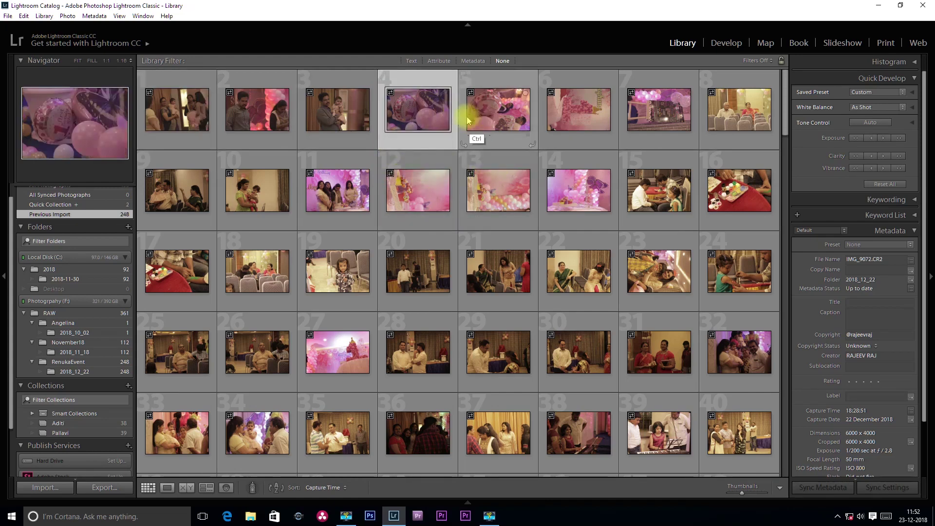
ctrl+click(472, 124)
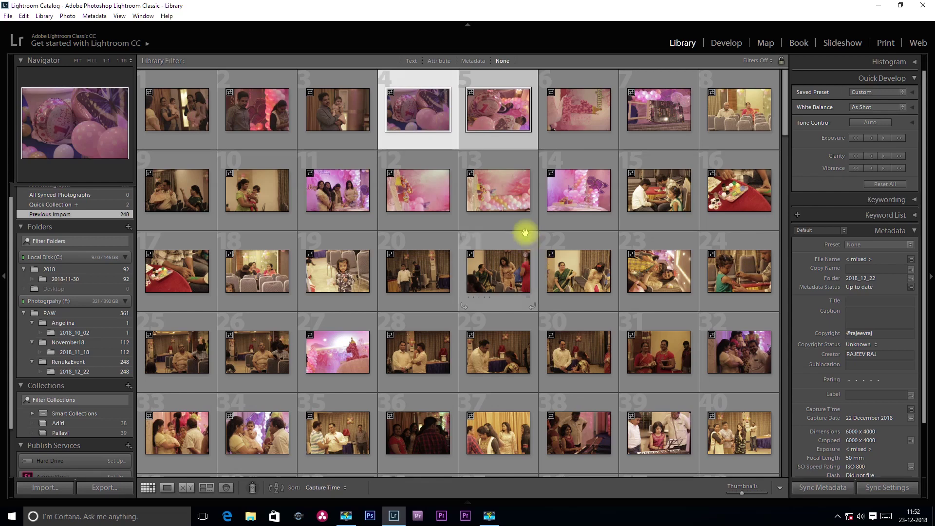
drag(457, 96, 395, 114)
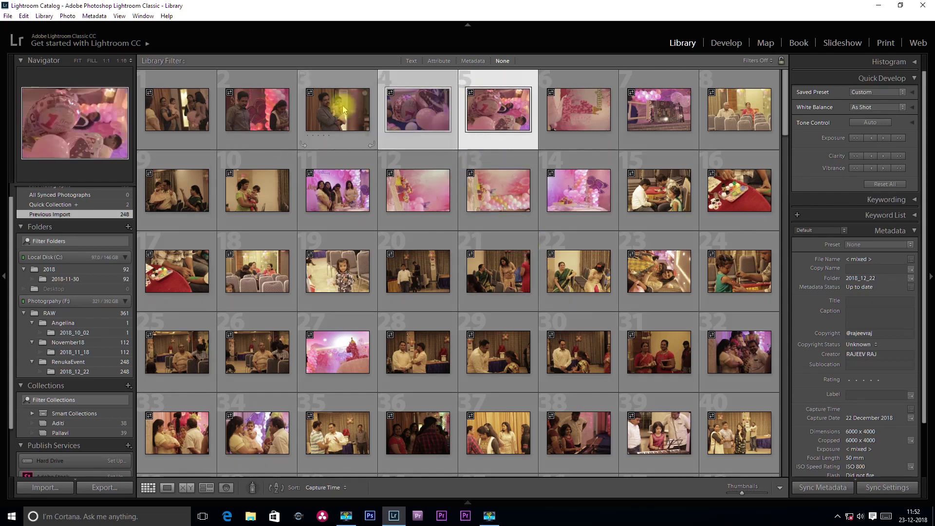
click(407, 108)
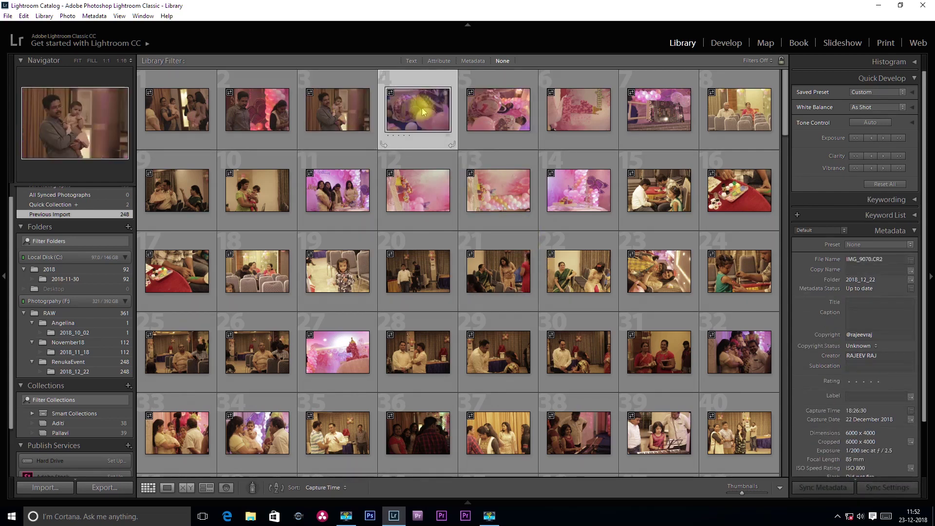
ctrl+click(471, 112)
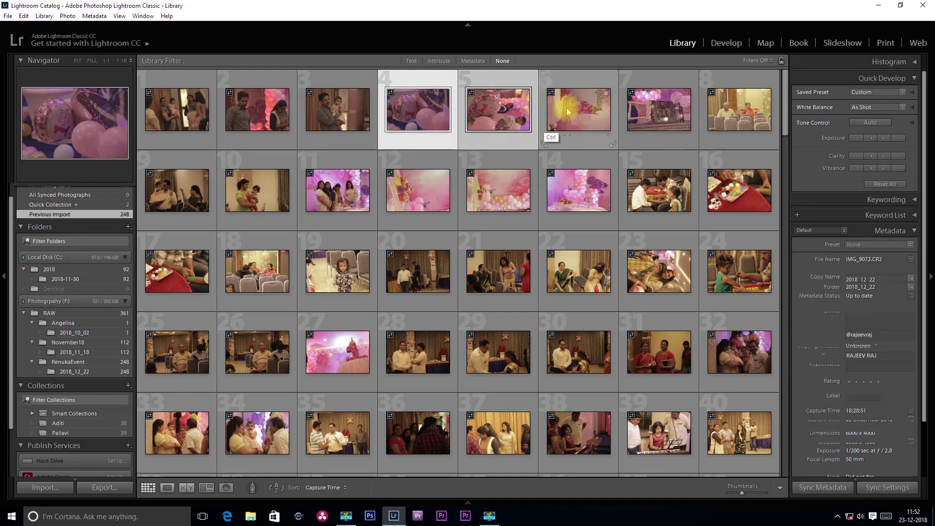
ctrl+click(548, 129)
ctrl+click(649, 114)
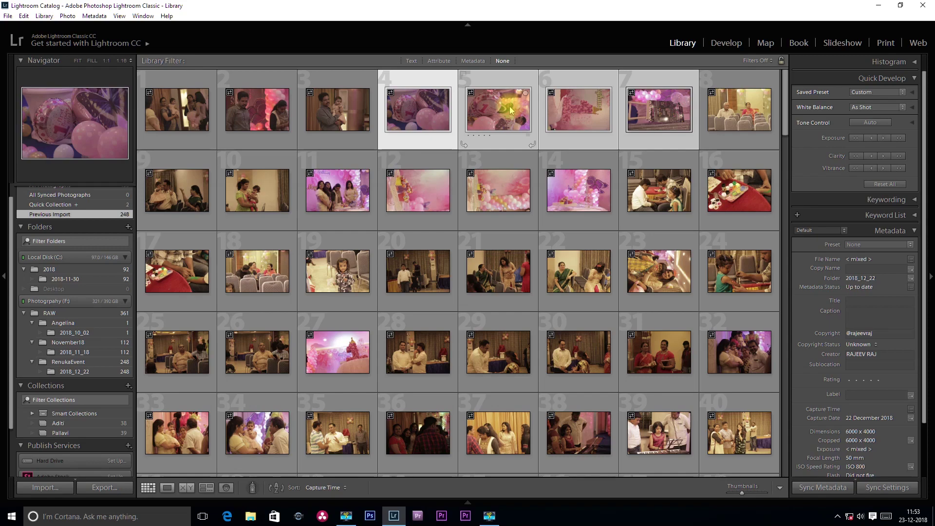
key(ctrl+bracketleft)
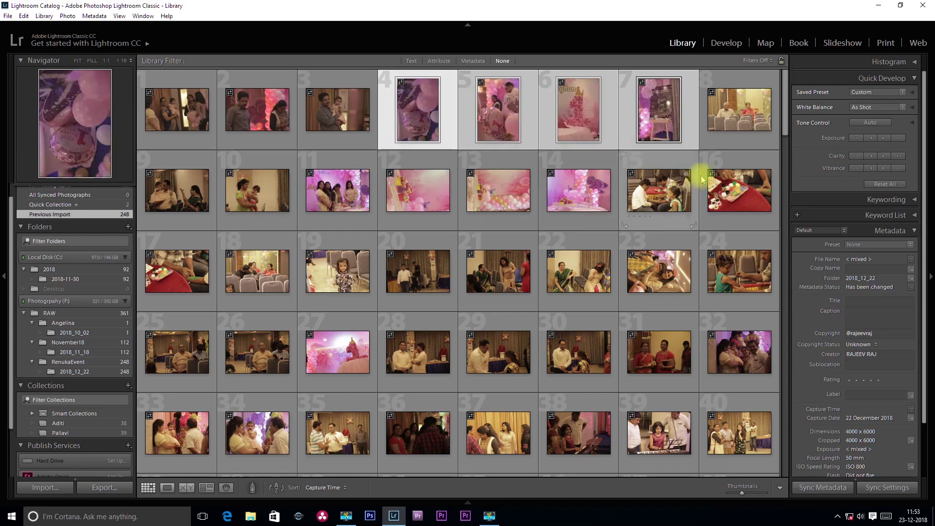
Rotate photos 12, 13 and 23 a quarter turn left to portrait
click(409, 202)
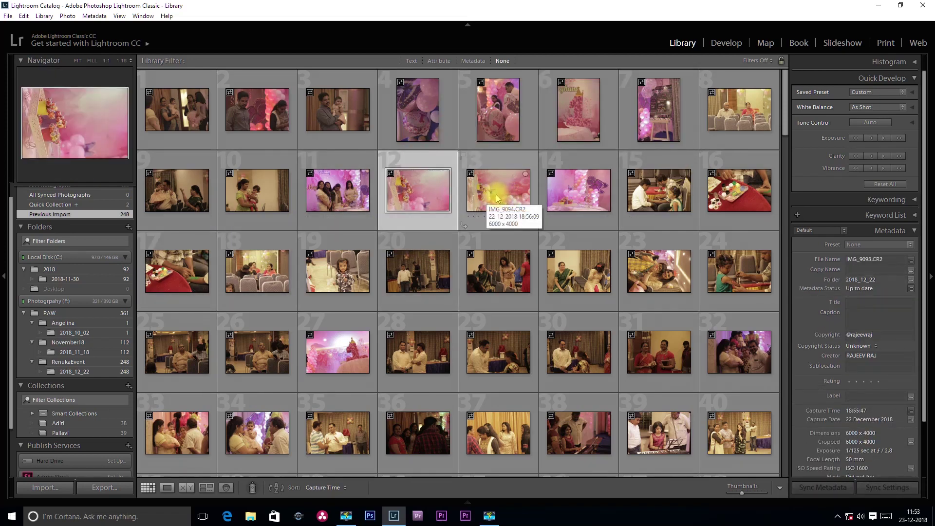
key(ctrl)
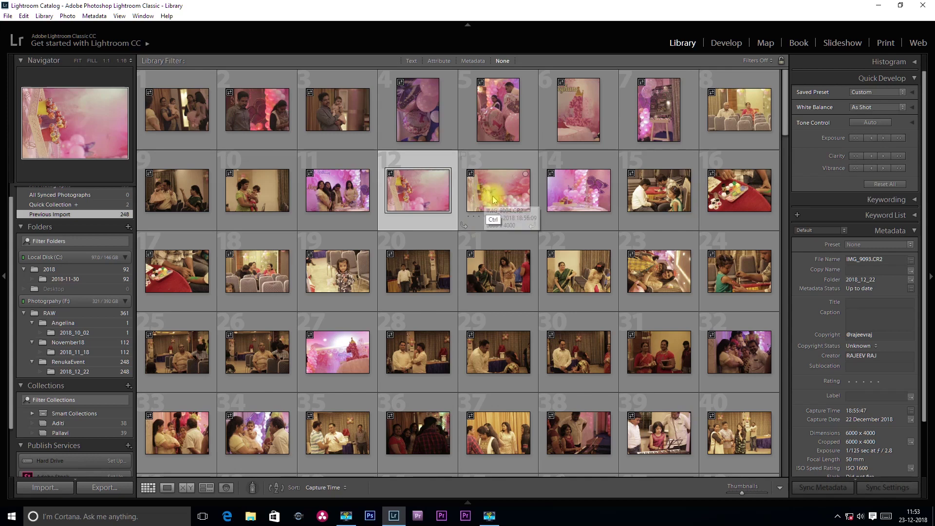
ctrl+click(494, 200)
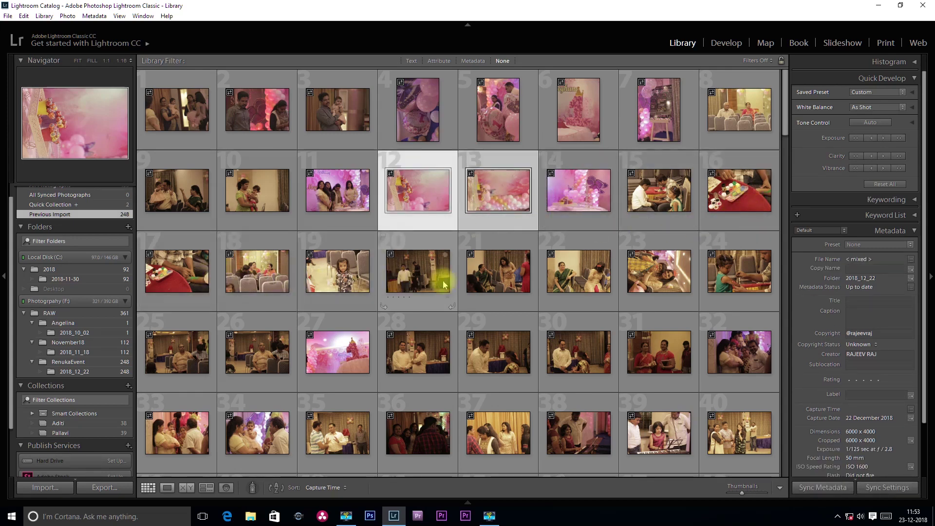
key(ctrl)
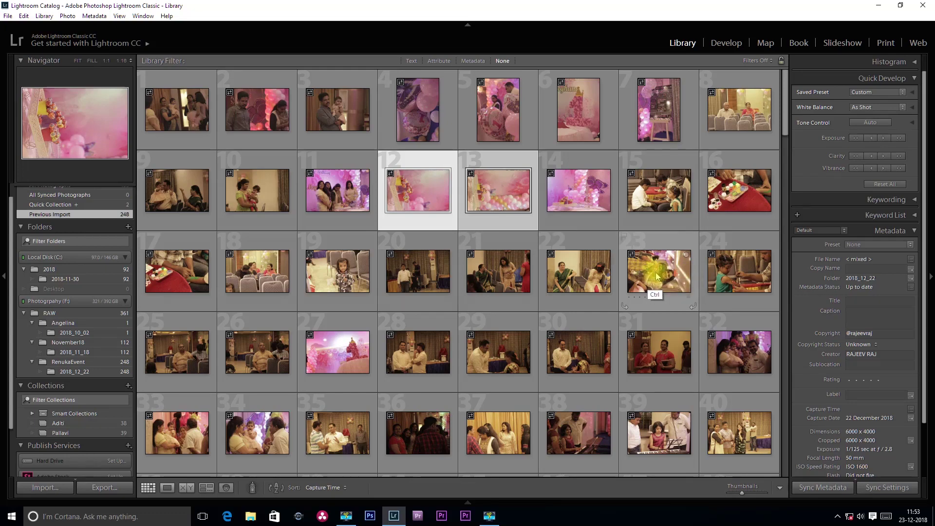
ctrl+click(656, 277)
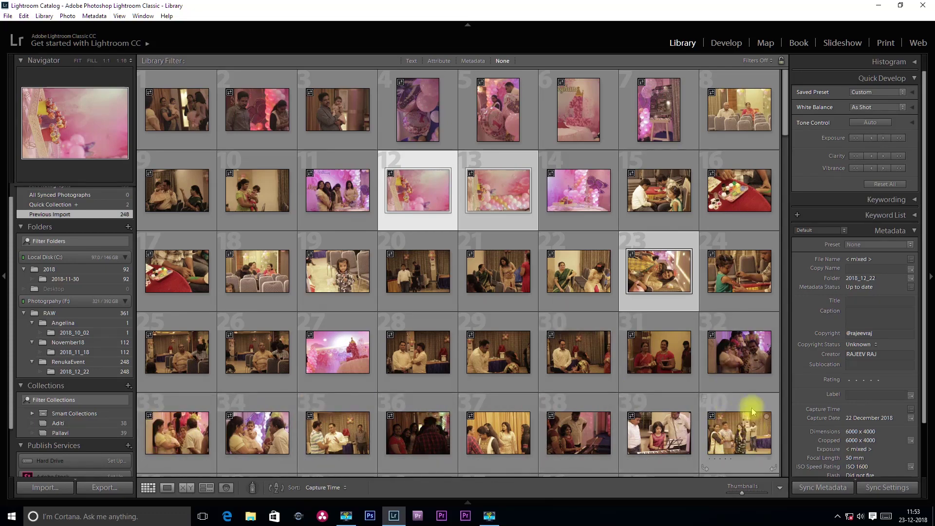
key(ctrl+bracketleft)
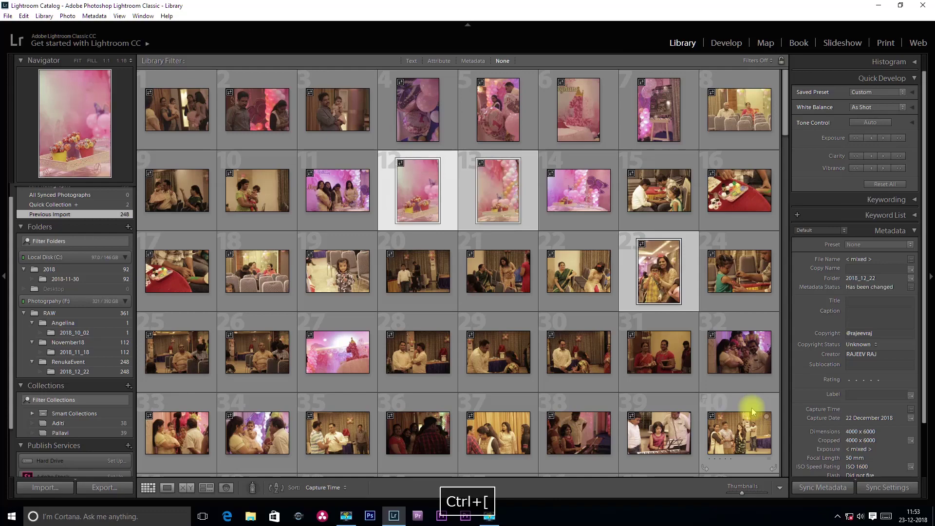
drag(787, 130, 790, 188)
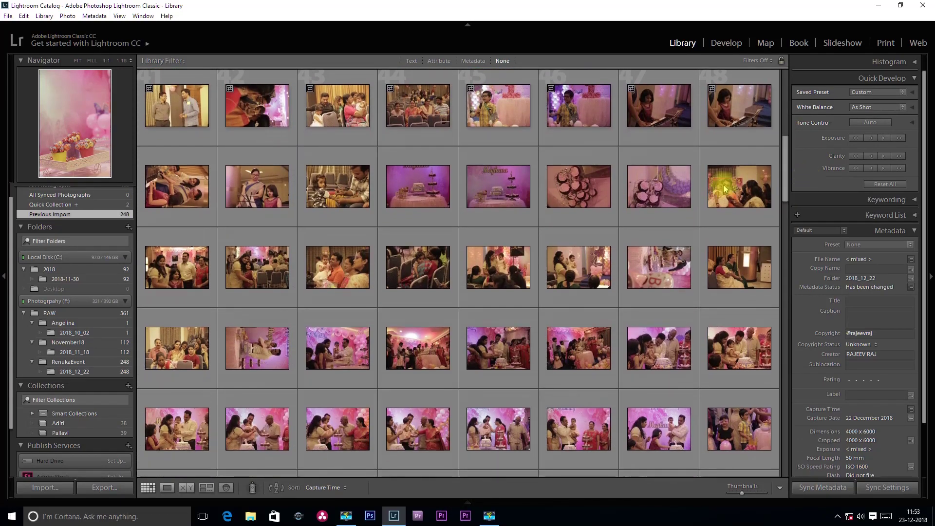
Rotate photos 98 and 102 clockwise so they stand upright as portraits
click(255, 141)
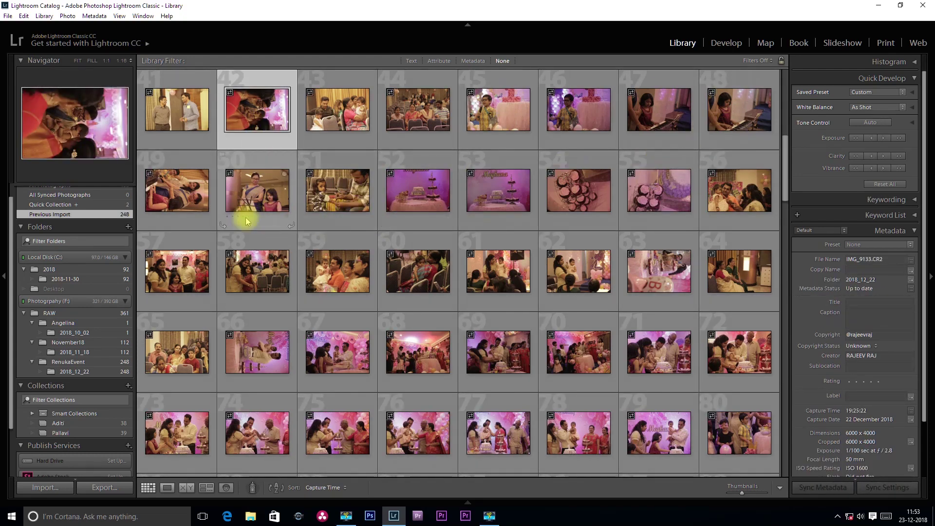
ctrl+click(211, 204)
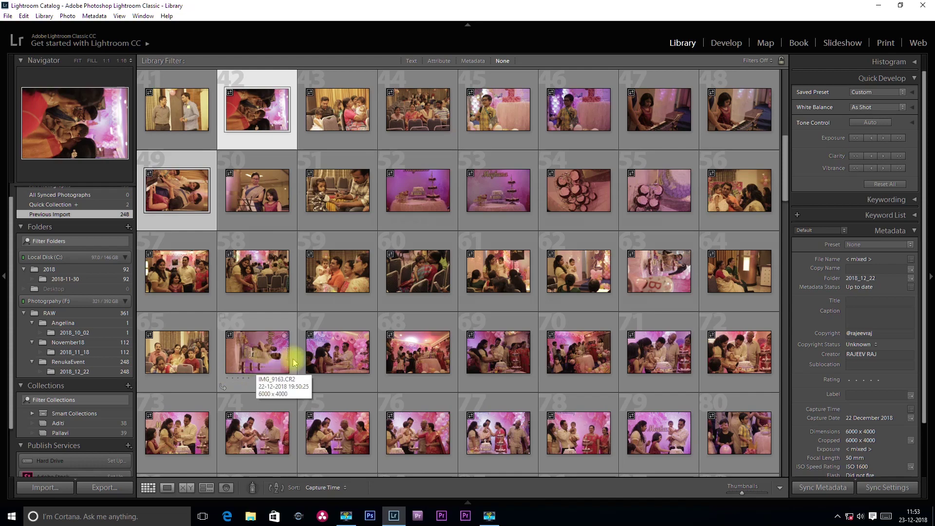
click(261, 365)
scroll(261, 341, down, 5)
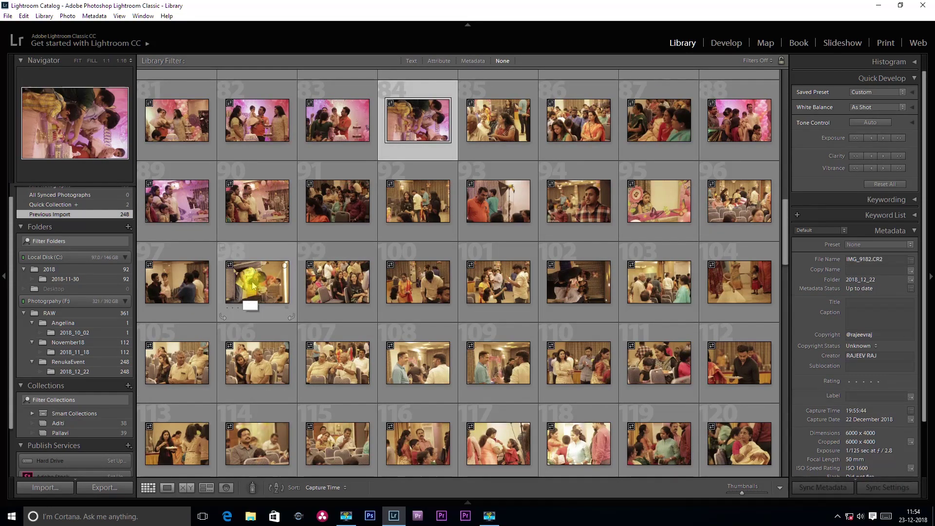
ctrl+click(261, 284)
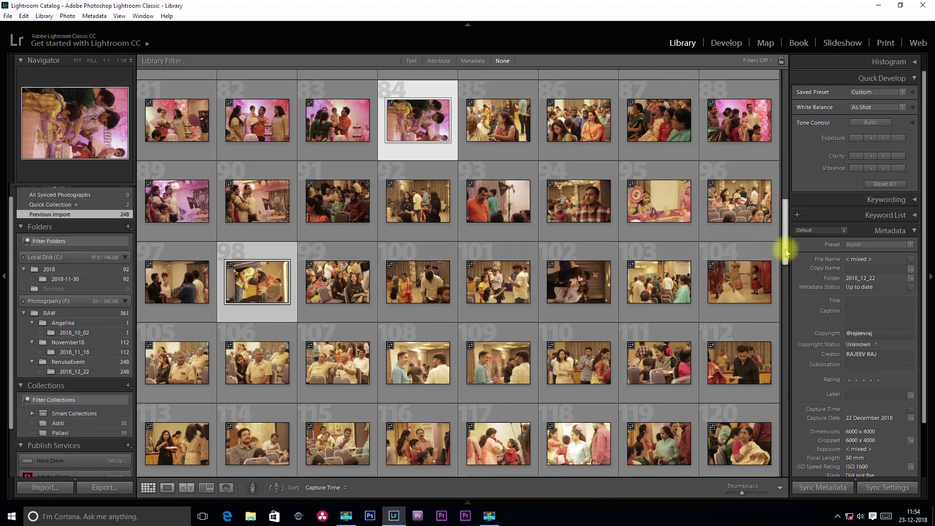
scroll(786, 251, down, 1)
ctrl+click(588, 248)
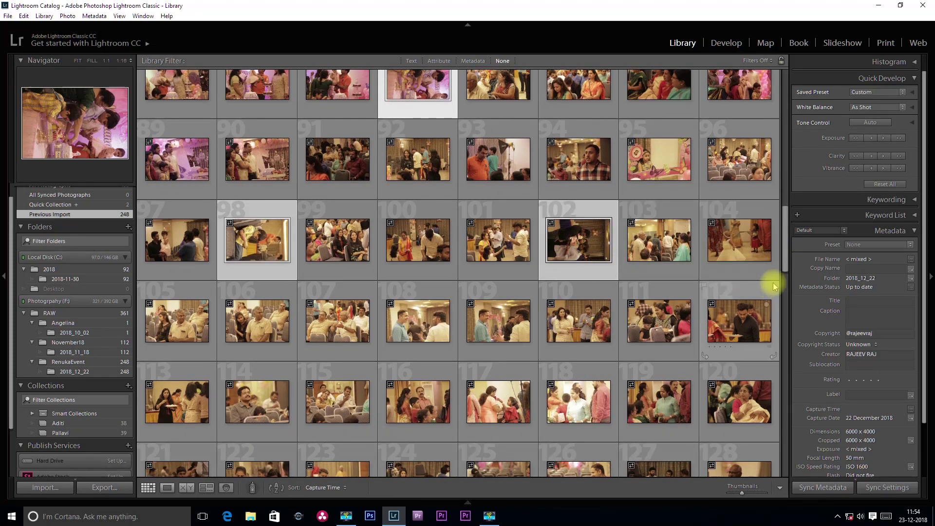
scroll(782, 261, down, 3)
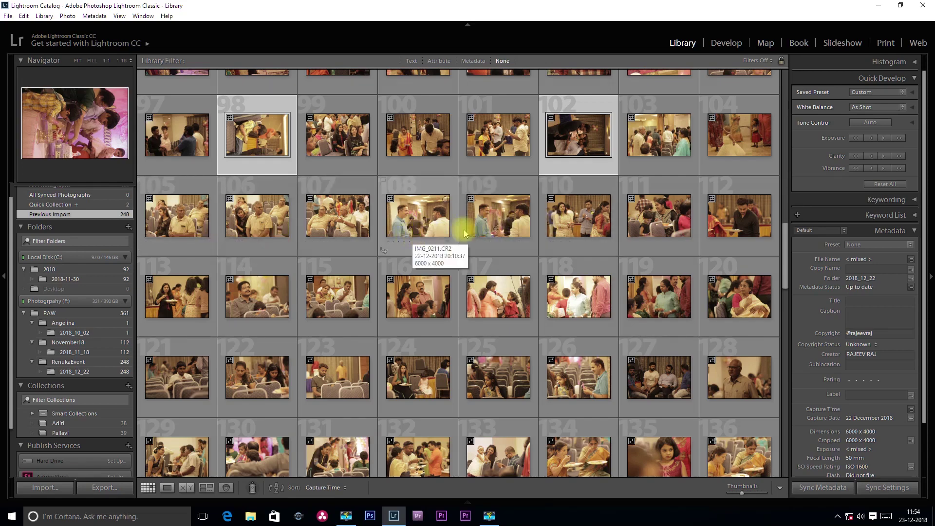
drag(785, 273, 794, 244)
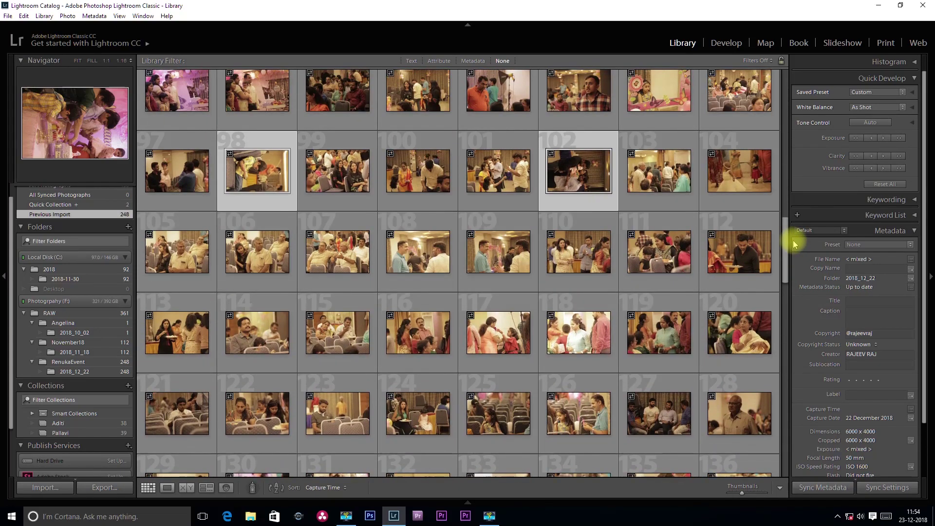
key(ctrl+bracketright)
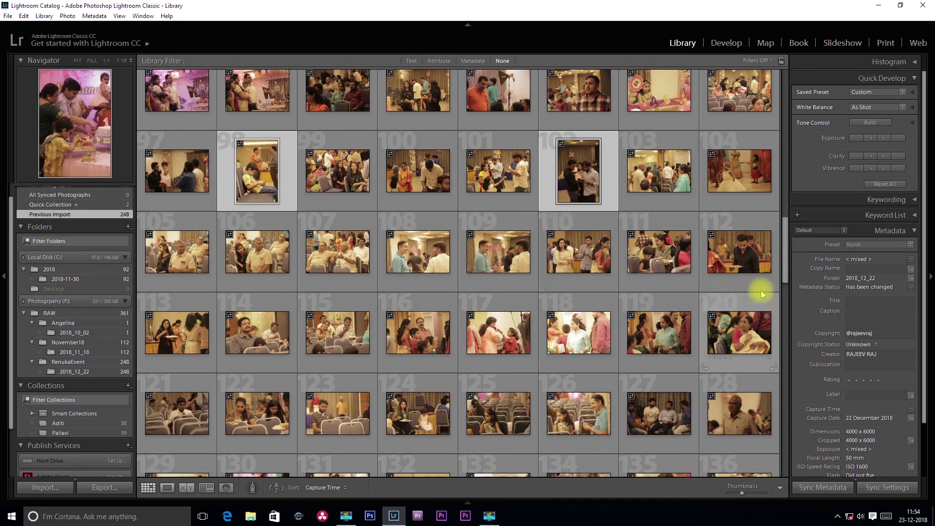
drag(783, 277, 785, 419)
Rotate sideways photos 190 and 192–198 a quarter turn left to portrait
ctrl+click(577, 196)
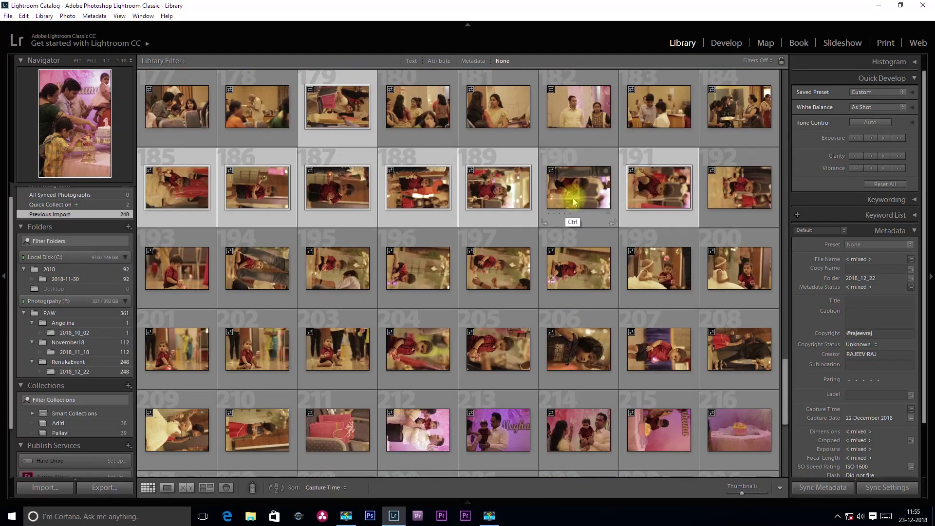
ctrl+click(738, 198)
ctrl+click(190, 268)
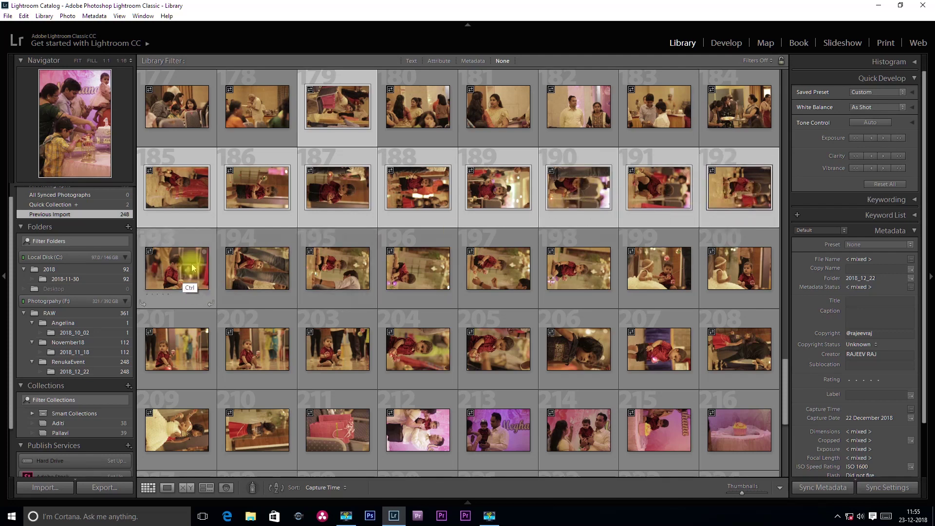
ctrl+click(271, 262)
ctrl+click(336, 266)
ctrl+click(414, 268)
ctrl+click(501, 268)
ctrl+click(573, 274)
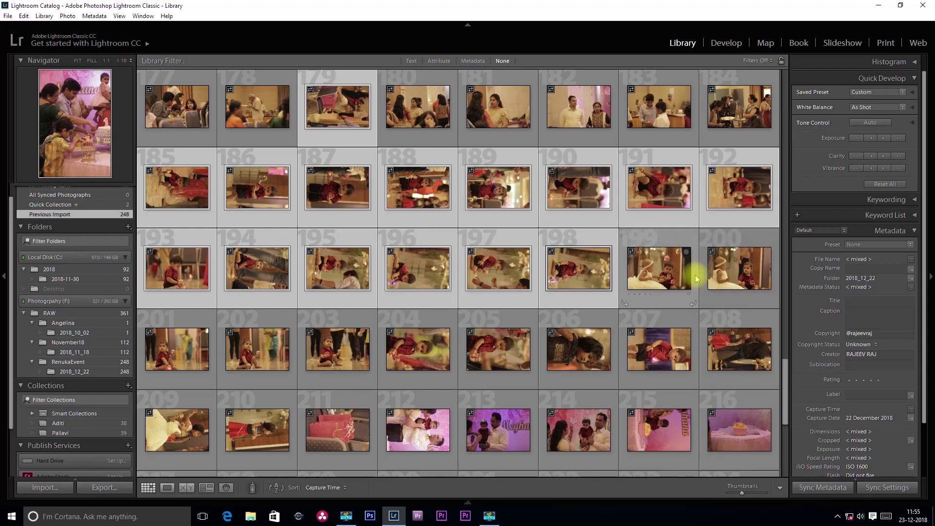
key(ctrl+bracketleft)
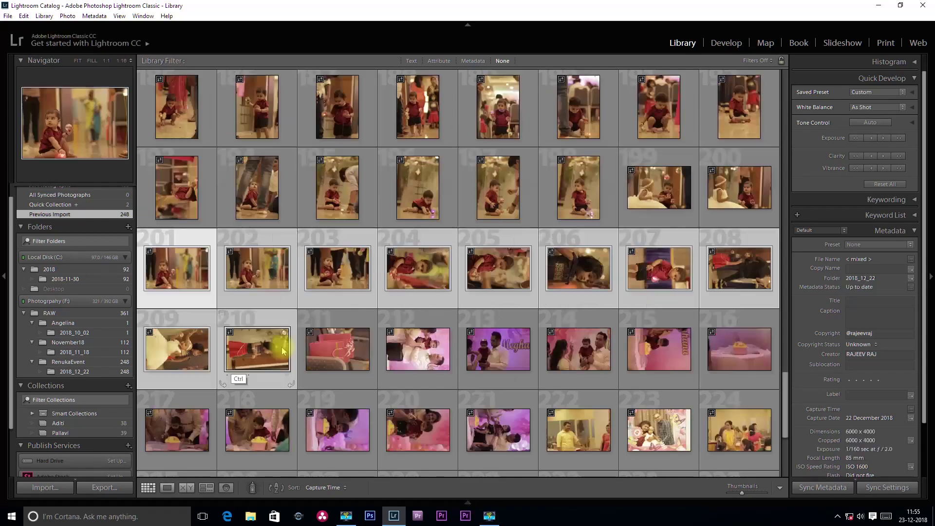
Rotate photo 211, then photos 212 and 215, left to portrait and return to the grid's top
ctrl+click(336, 349)
key(ctrl+bracketleft)
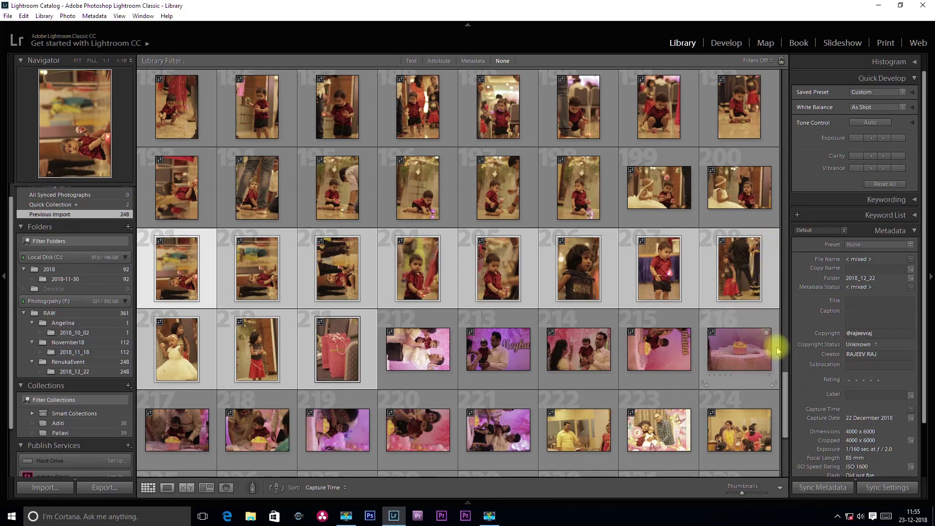
click(430, 356)
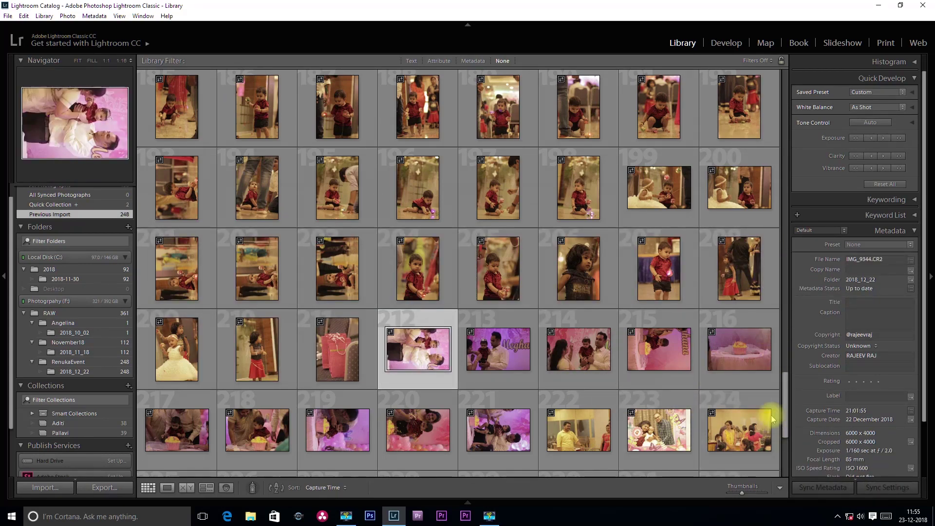
ctrl+click(670, 375)
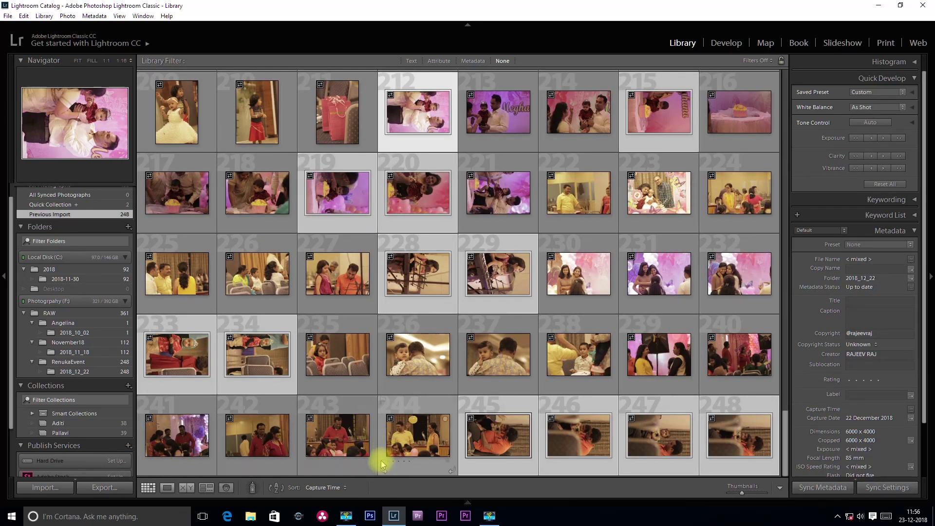
key(ctrl+bracketleft)
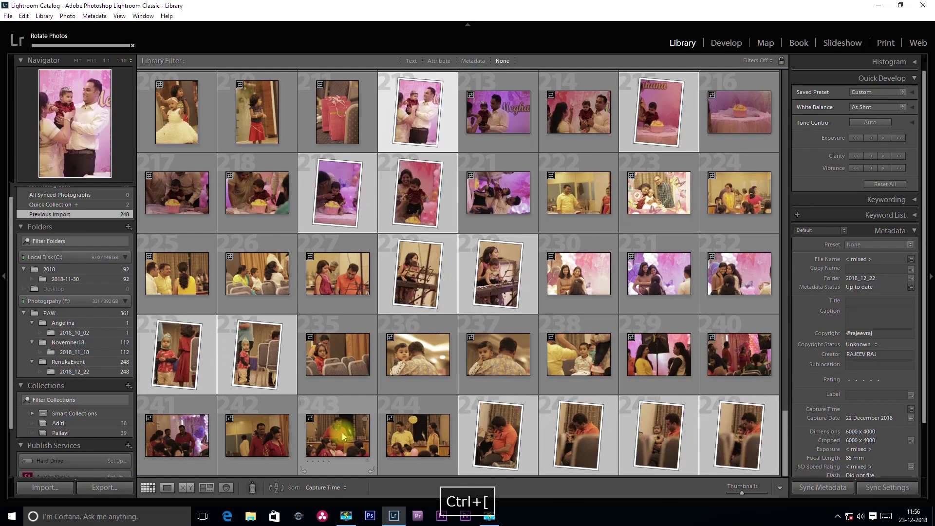
drag(787, 425, 788, 78)
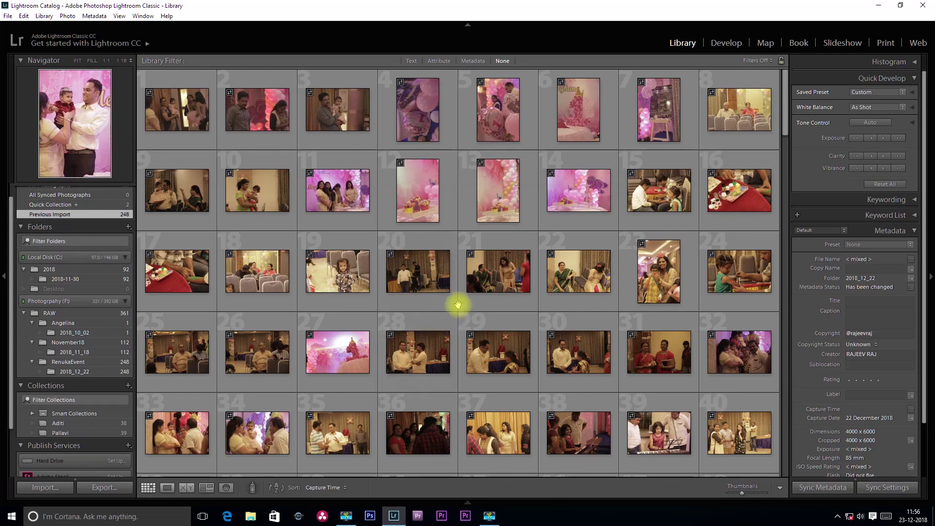
Open photo 1, IMG_9067, enlarged in Loupe view
double_click(167, 105)
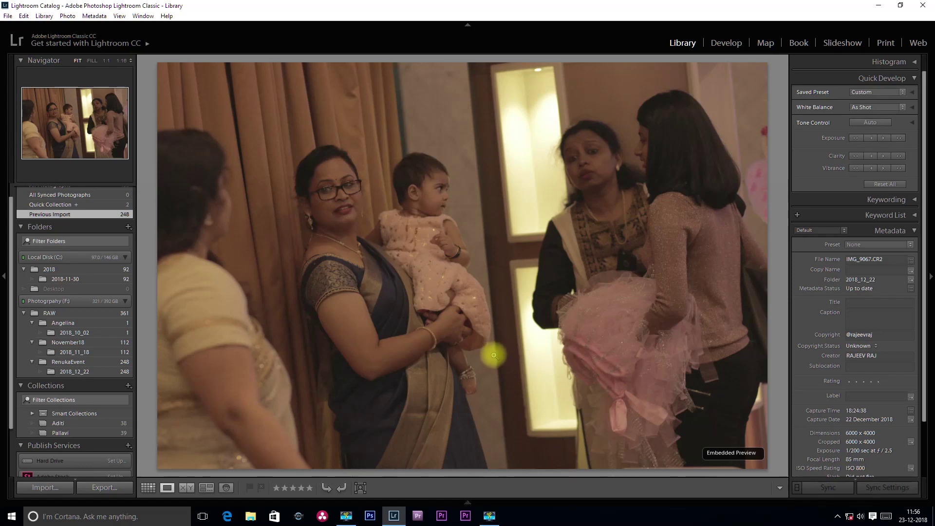
Rate IMG_9067 and the following photos 3 stars in Loupe view
right_click(530, 414)
click(788, 390)
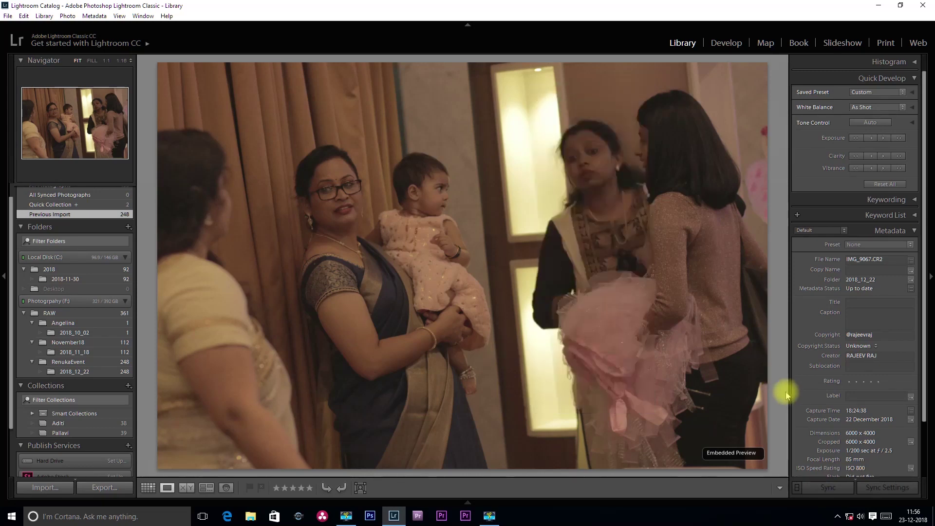
key(3)
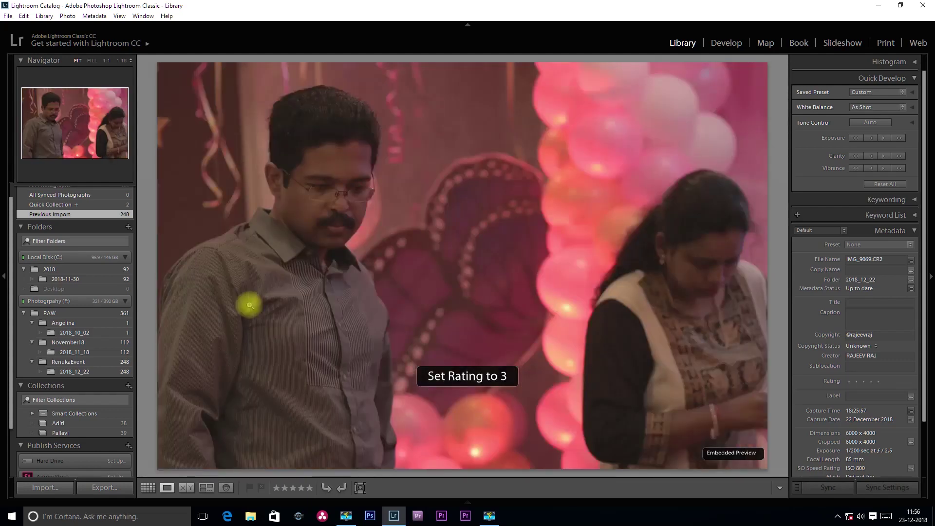
key(Left)
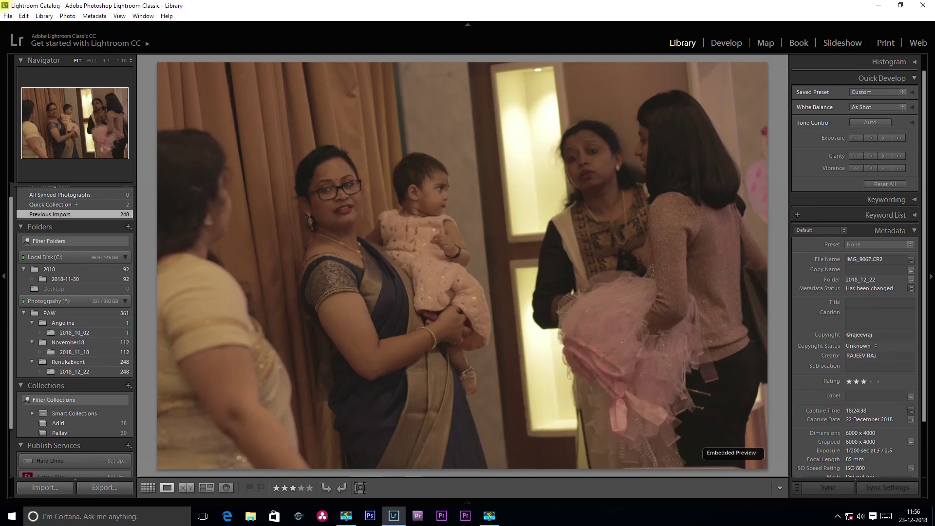
key(3)
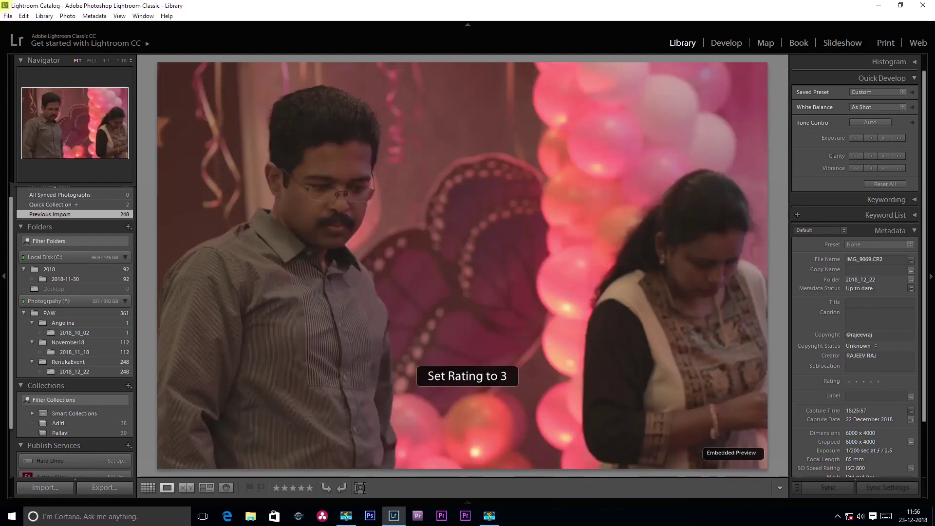
key(3)
key(3)
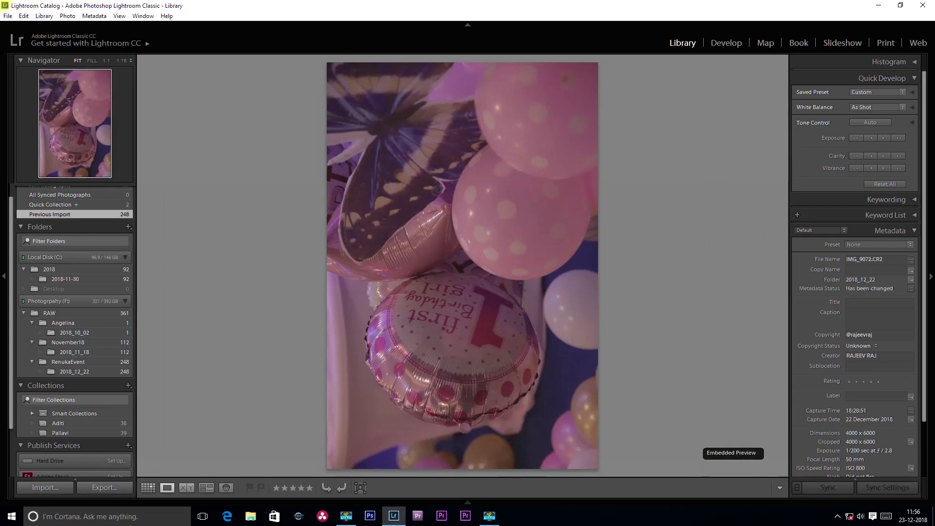
Rotate the sideways balloon photo upright, then rate IMG_9075 3 stars
key(ctrl+bracketleft)
key(ctrl+bracketleft)
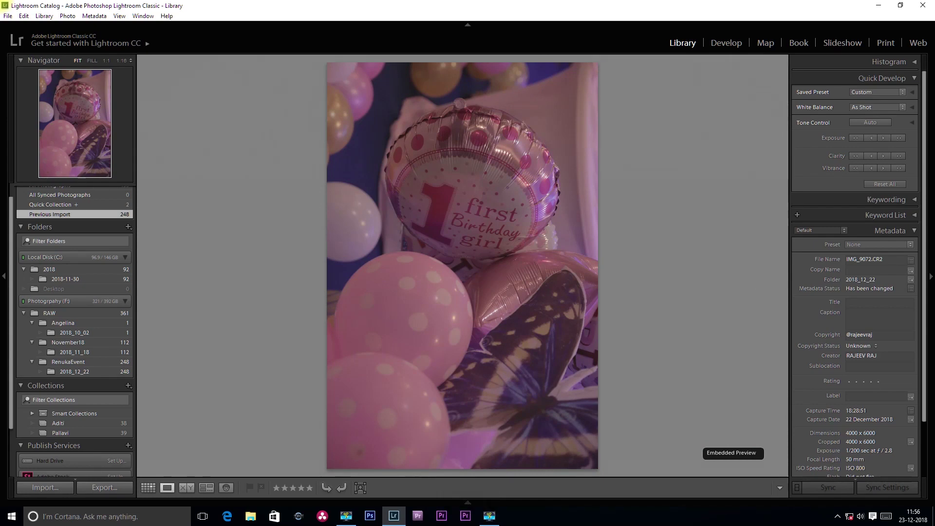
key(Right)
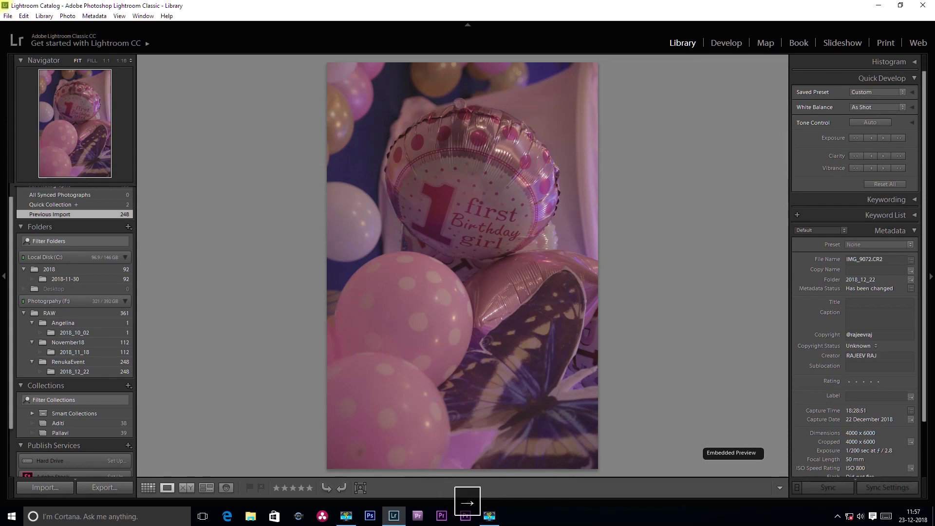
key(Right)
key(Right)
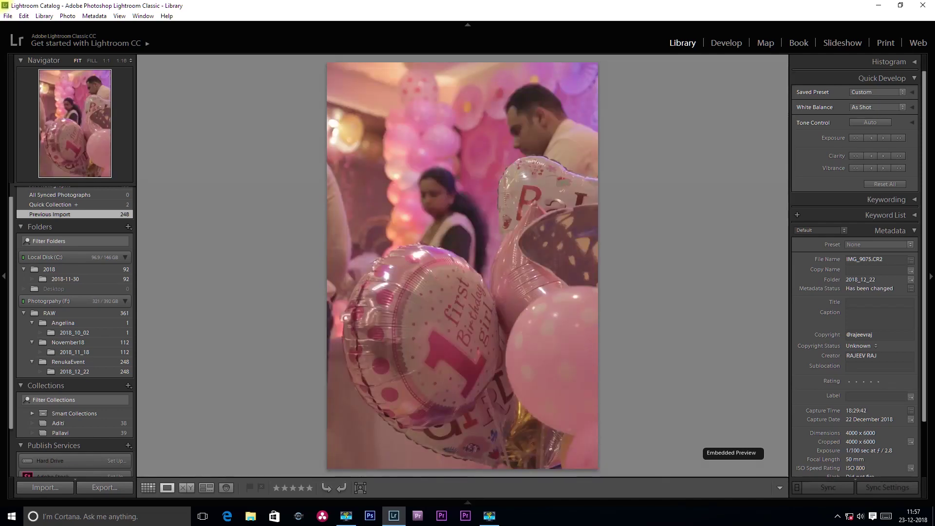
key(Left)
key(Right)
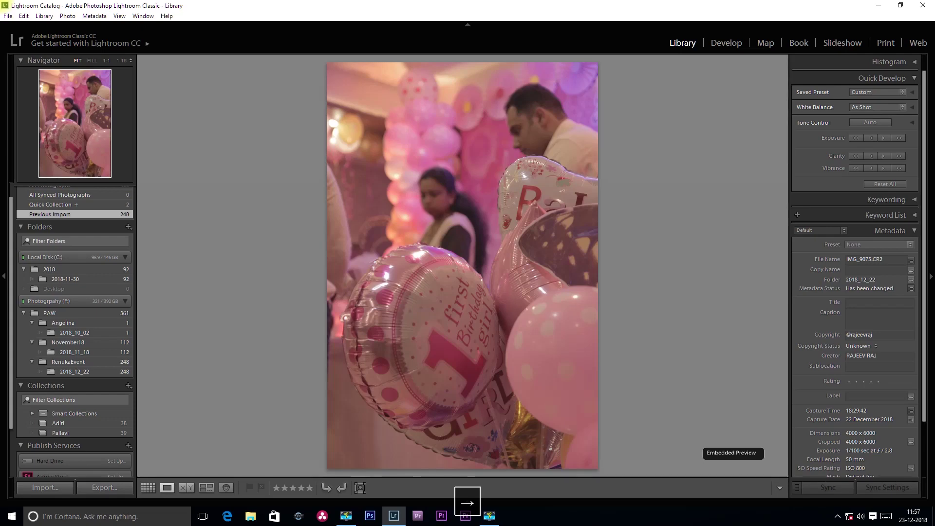
key(3)
key(Left)
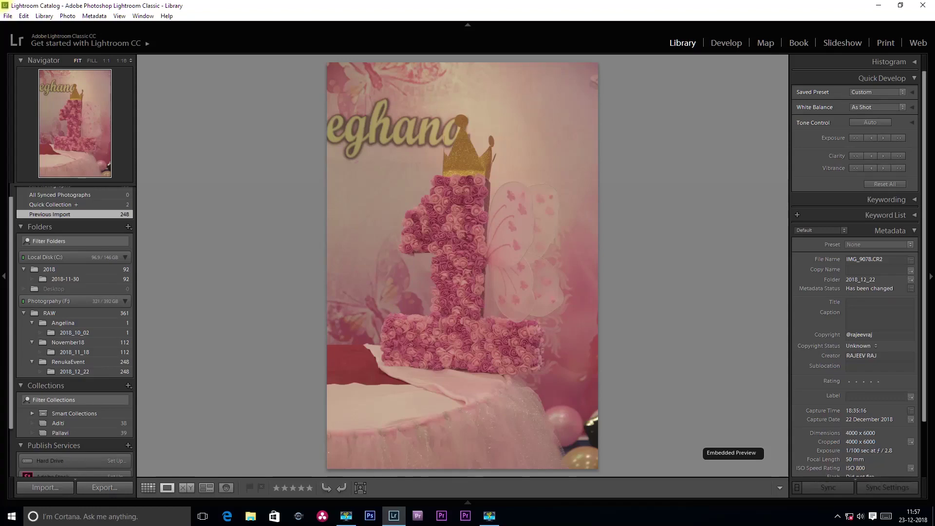
Rate IMG_9078 through IMG_9098 3 stars each in Loupe view
key(3)
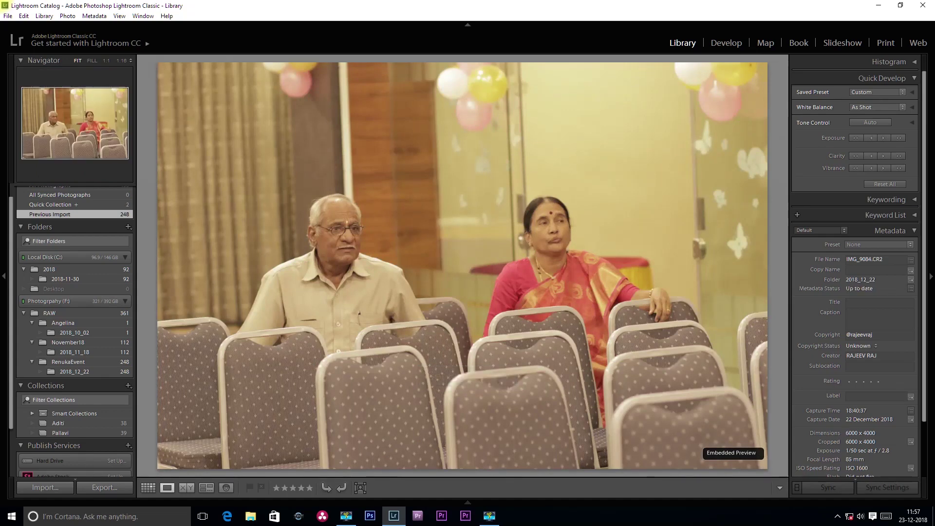
key(3)
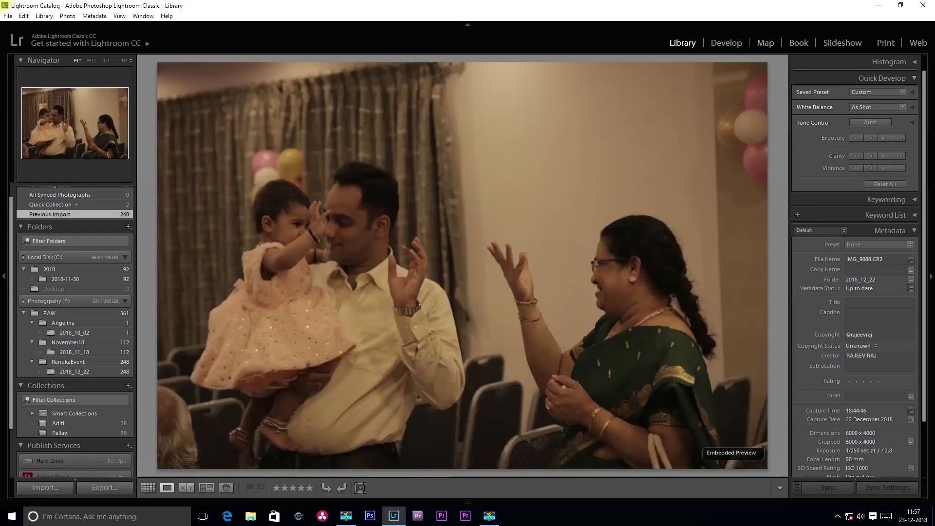
key(3)
key(3)
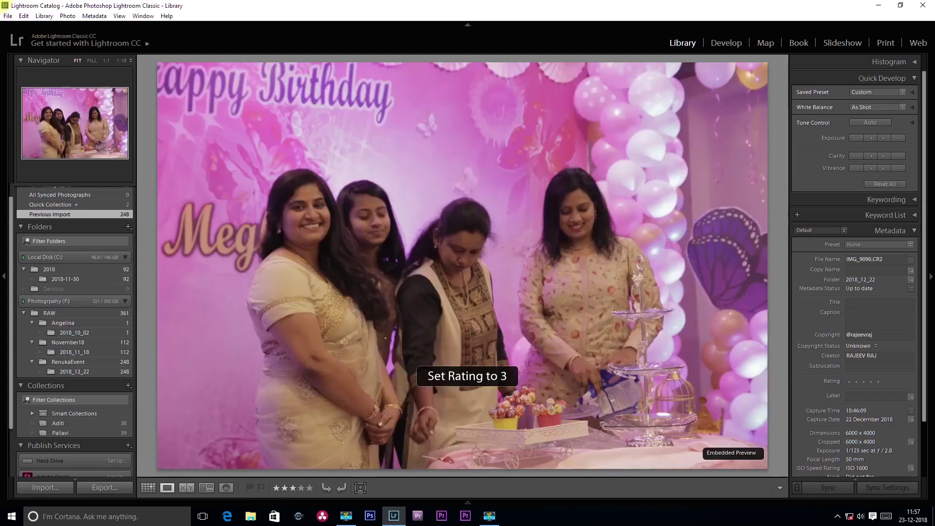
key(3)
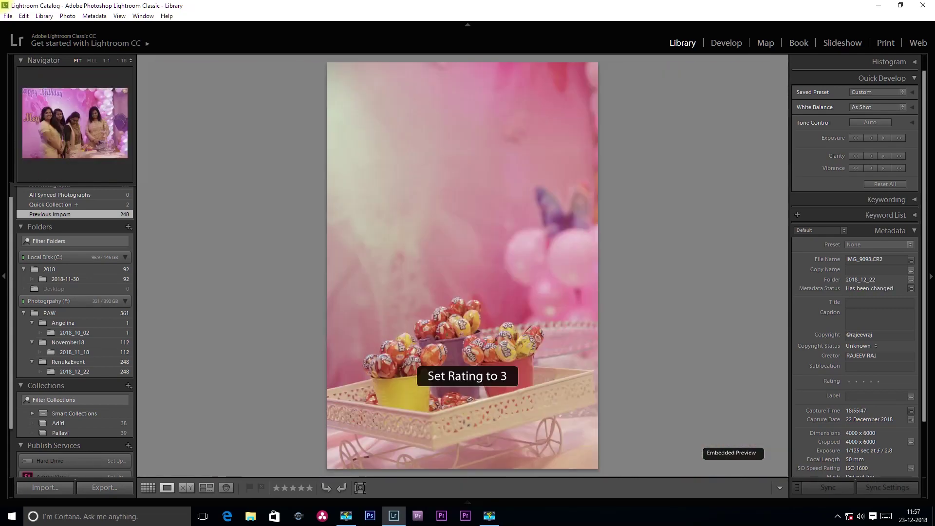
key(3)
key(3)
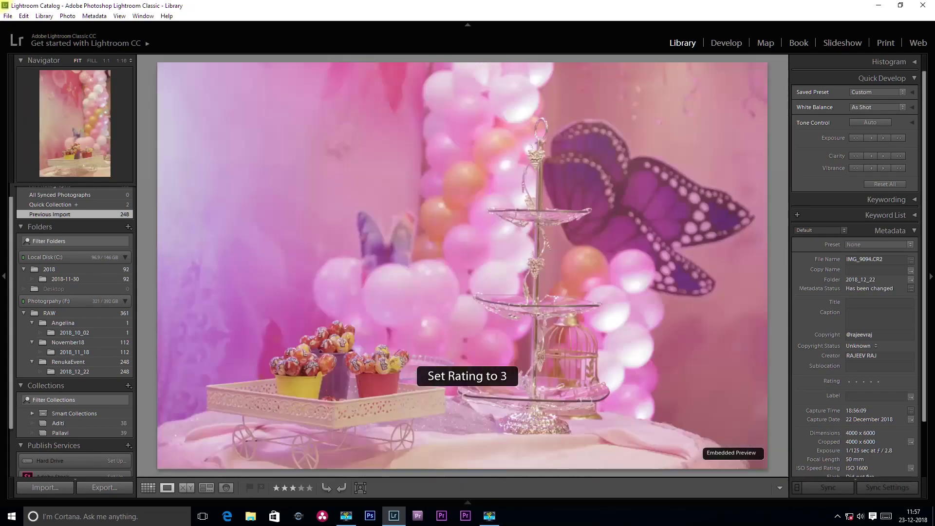
key(3)
key(3)
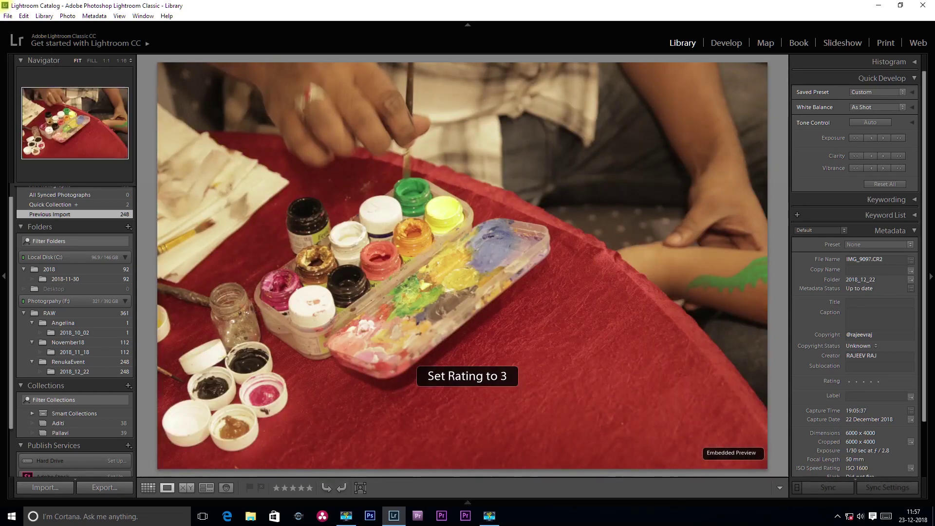
key(3)
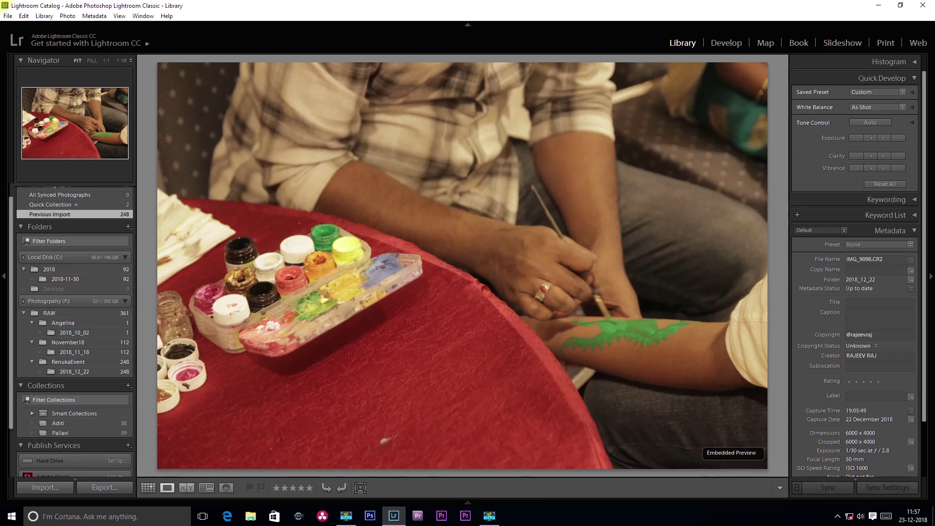
key(3)
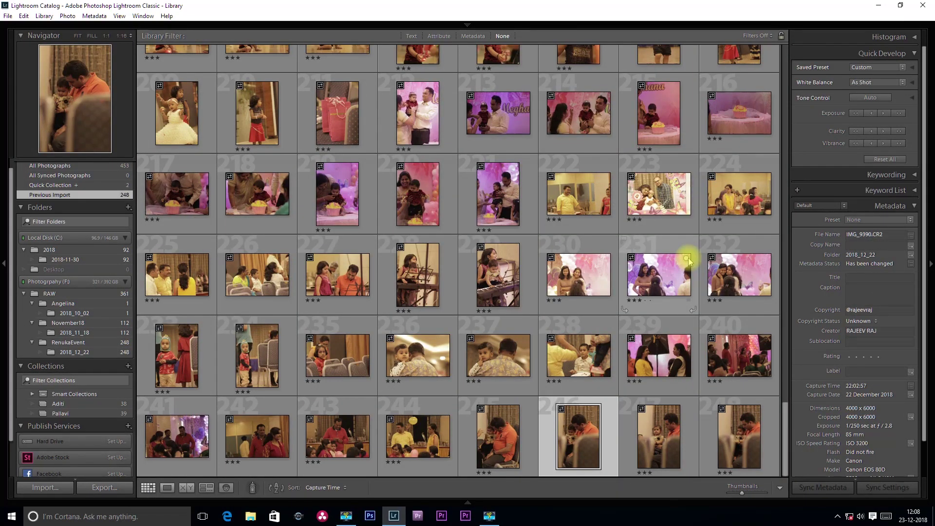
Filter the Library grid by Attribute to show only photos rated 3 stars and higher
scroll(645, 215, up, 20)
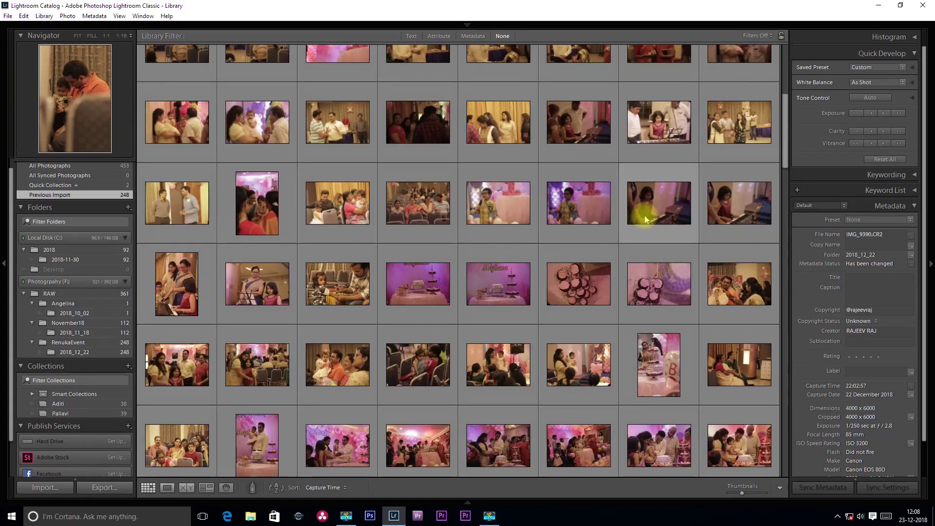
scroll(644, 219, up, 4)
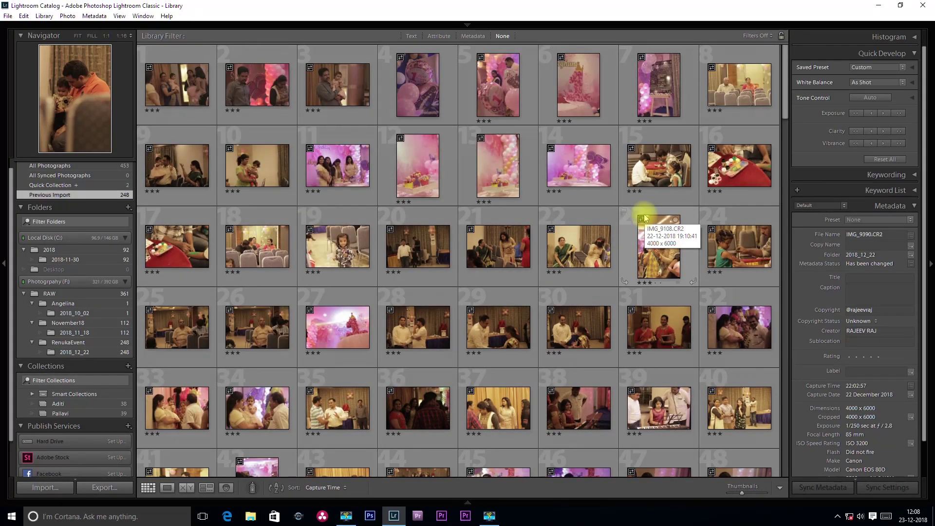
click(443, 37)
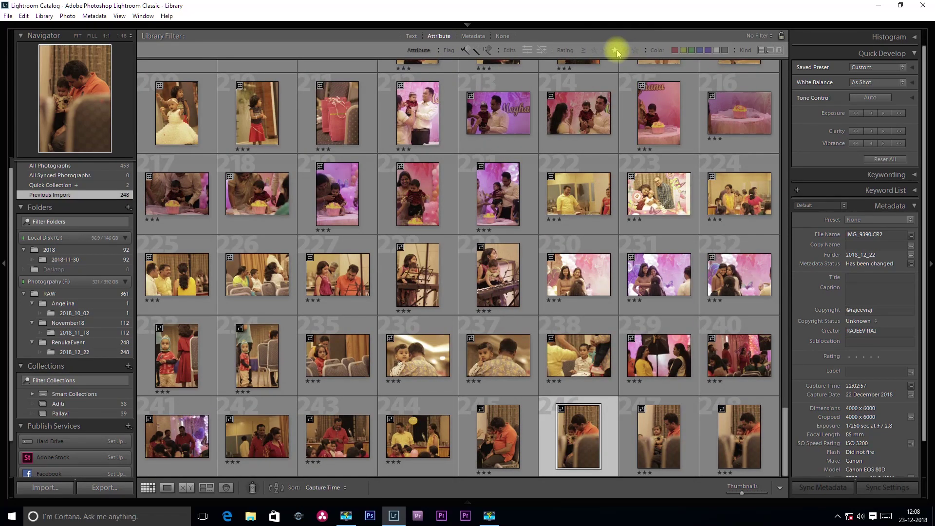
click(616, 50)
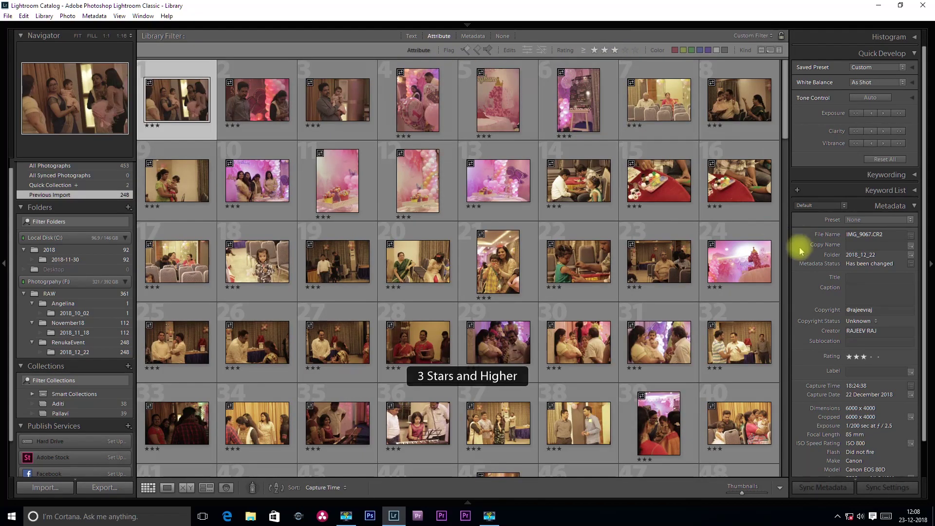
Open photo 21, IMG_9108, enlarged in Loupe view
drag(787, 119, 781, 467)
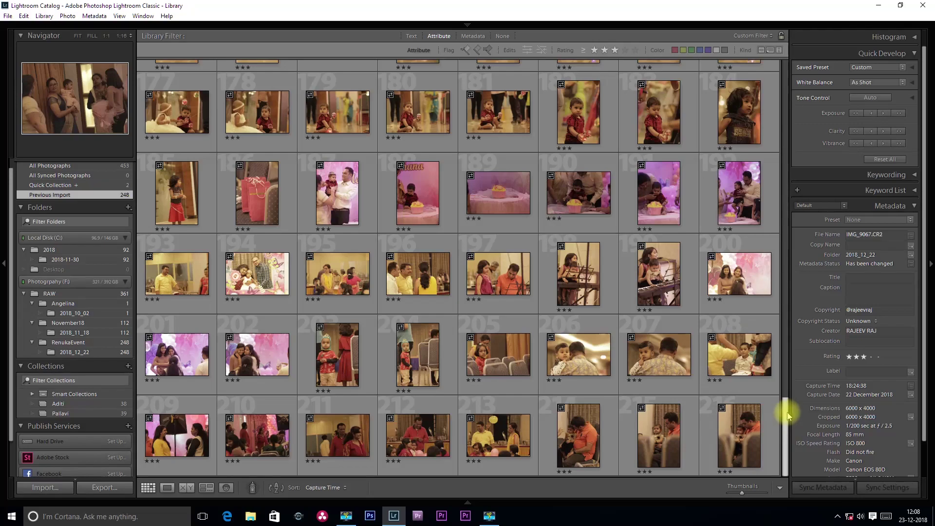
drag(785, 412, 793, 67)
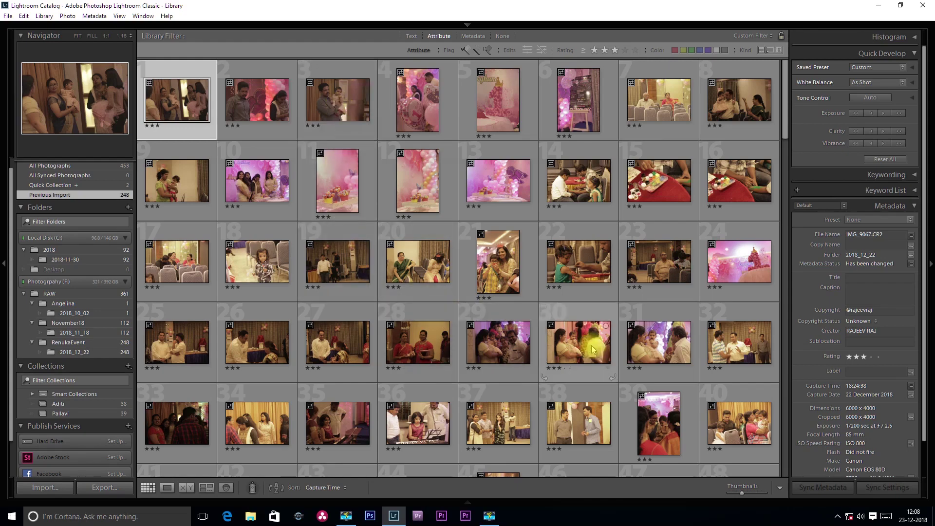
double_click(497, 266)
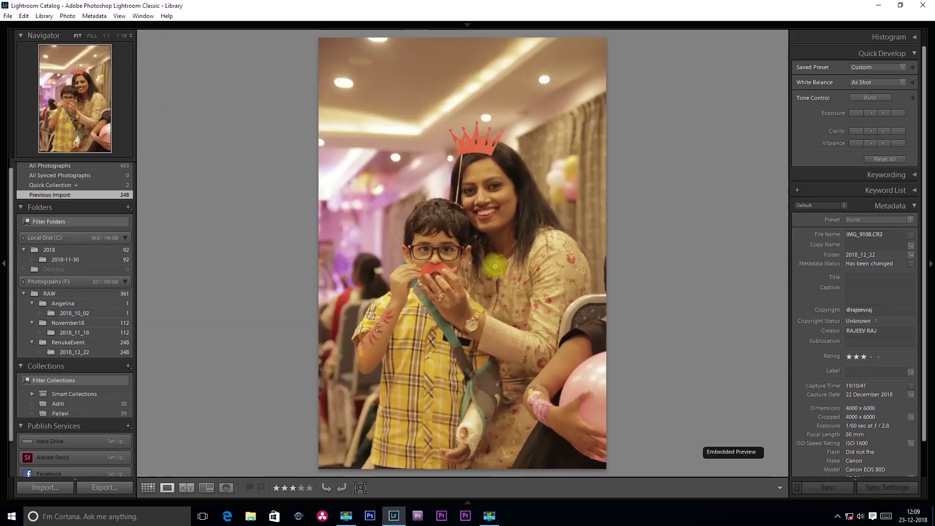
Zoom in on the mother-and-son photo IMG_9108.CR2, fit it to view, and open it in Develop
click(644, 258)
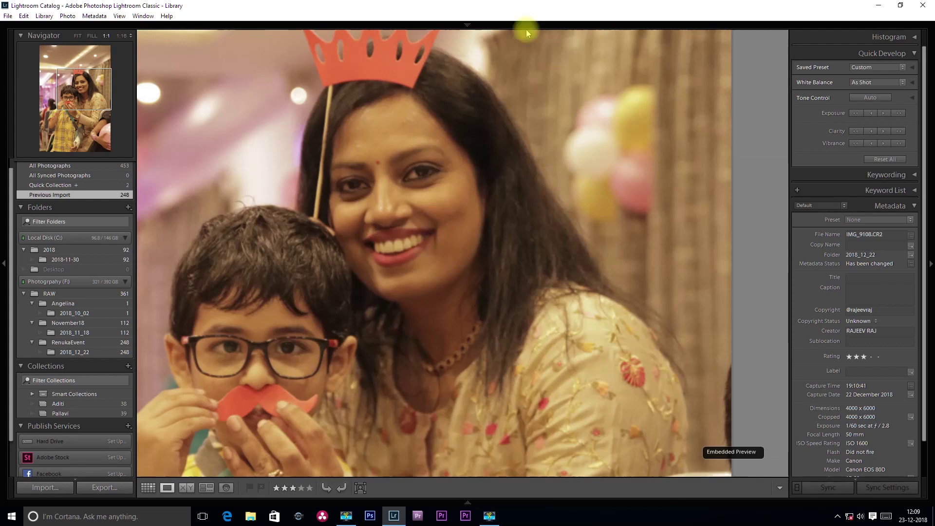
click(475, 54)
click(468, 24)
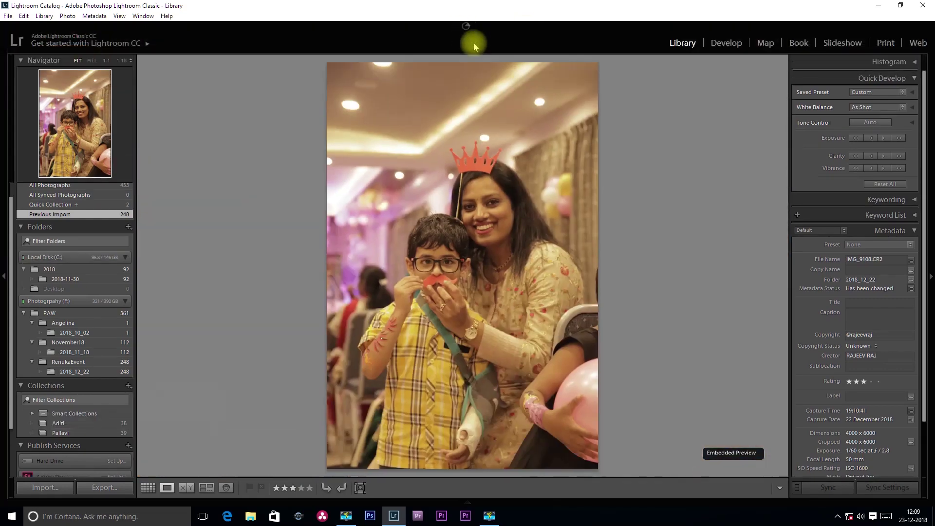
click(726, 44)
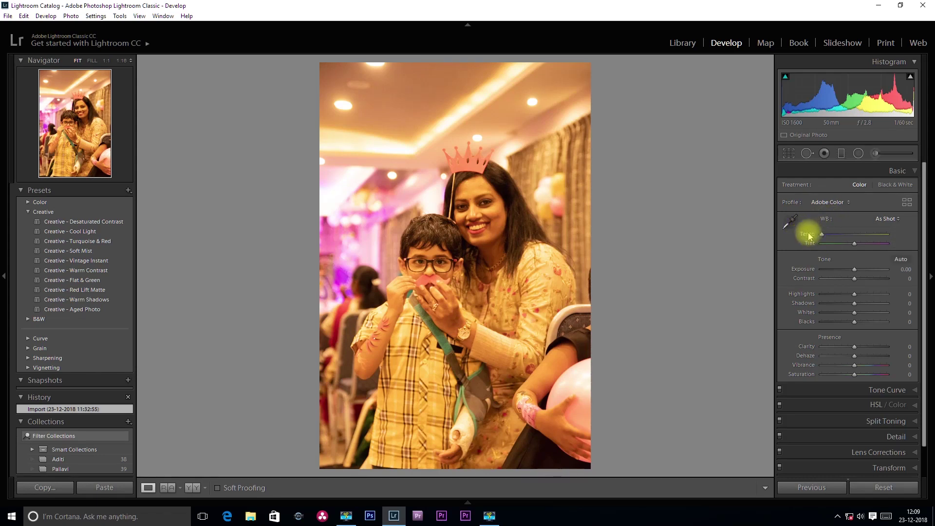
Reset IMG_9108.CR2, then dial in Temp 3493, Tint +22, Exposure +0.30, Contrast +13 and Vibrance +7
click(873, 486)
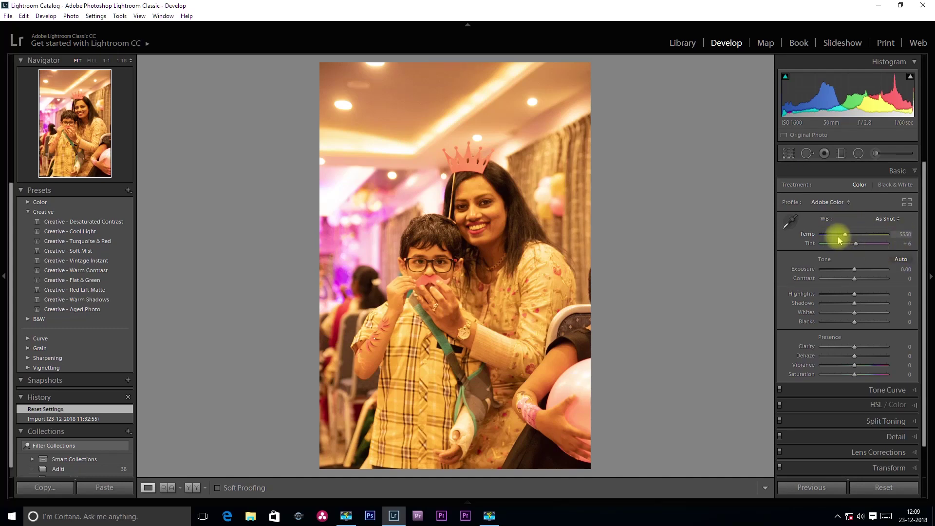
mouse_move(845, 237)
mouse_down()
mouse_move(796, 247)
mouse_move(832, 239)
mouse_up()
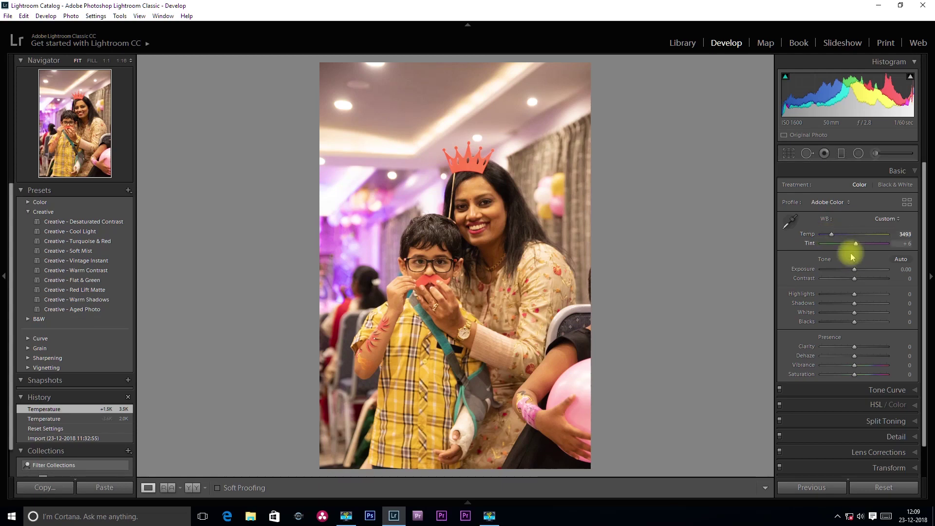
drag(849, 282, 856, 280)
drag(855, 269, 861, 247)
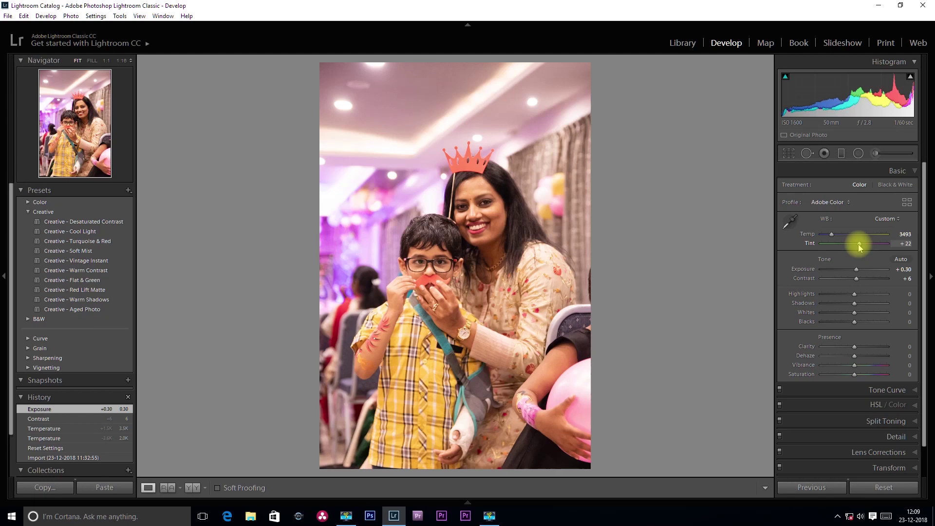
drag(860, 247, 859, 246)
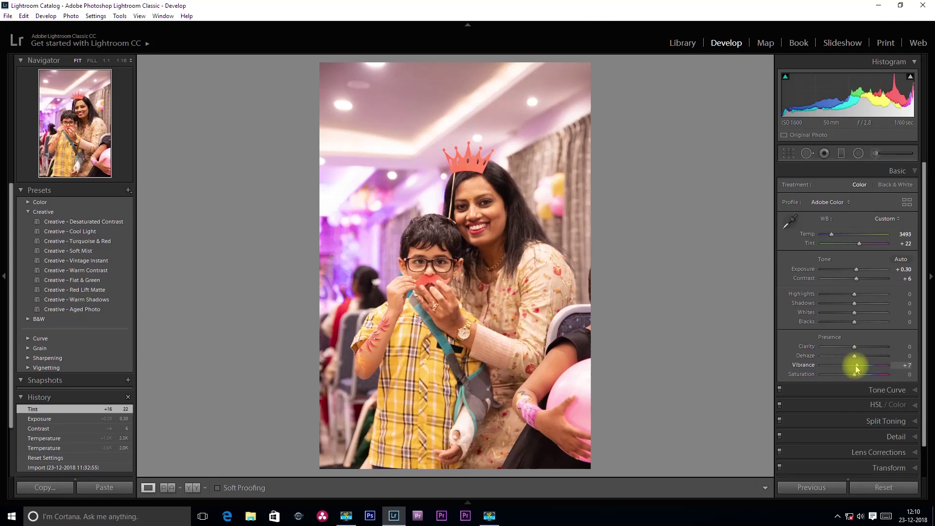
drag(857, 369, 861, 367)
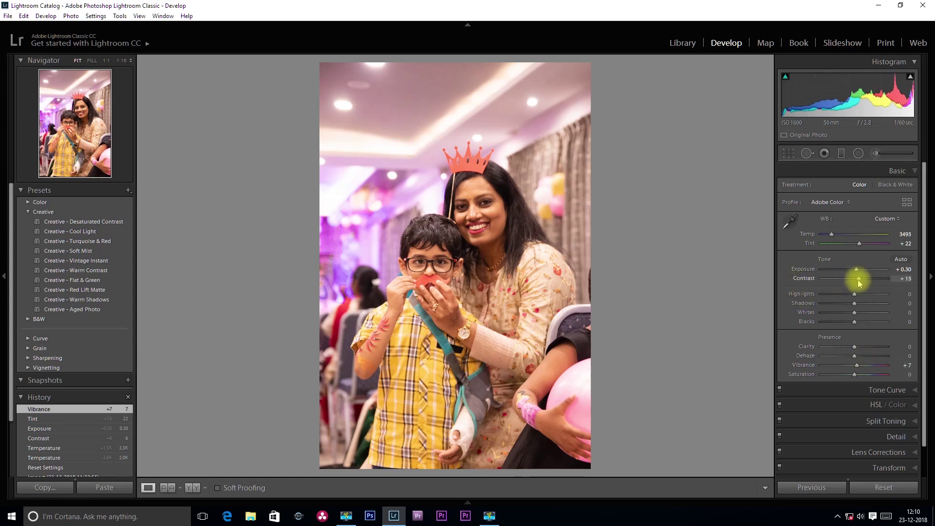
drag(859, 282, 859, 283)
key(e)
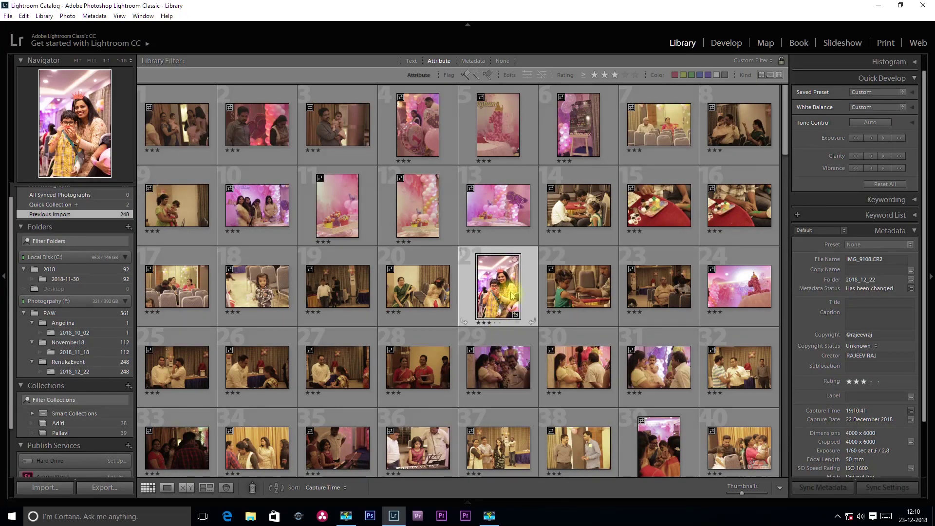
Copy photo 21's develop settings, limited to Basic Tone and Process Version
right_click(511, 293)
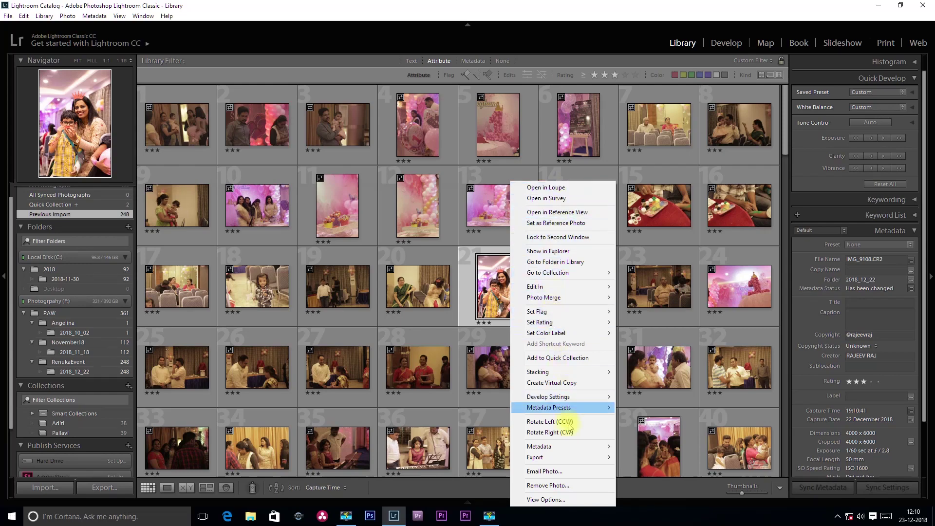
mouse_move(580, 397)
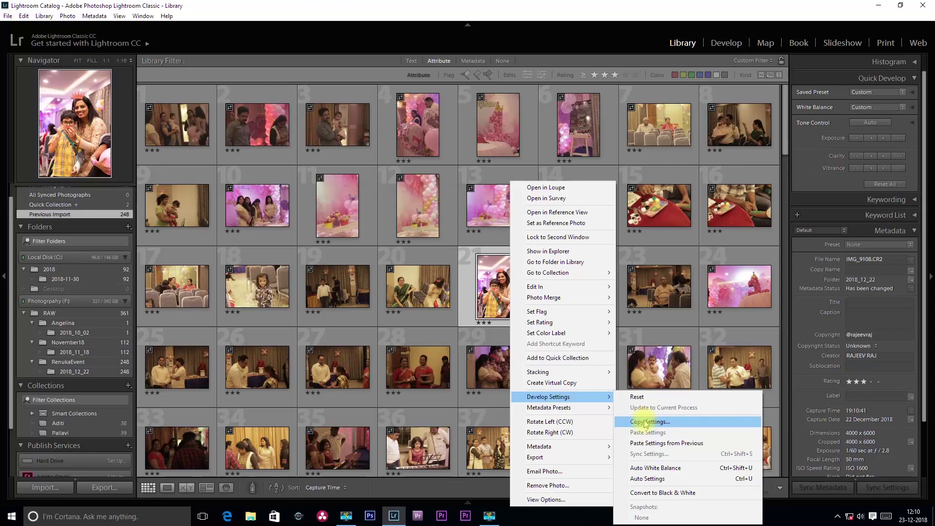
click(646, 424)
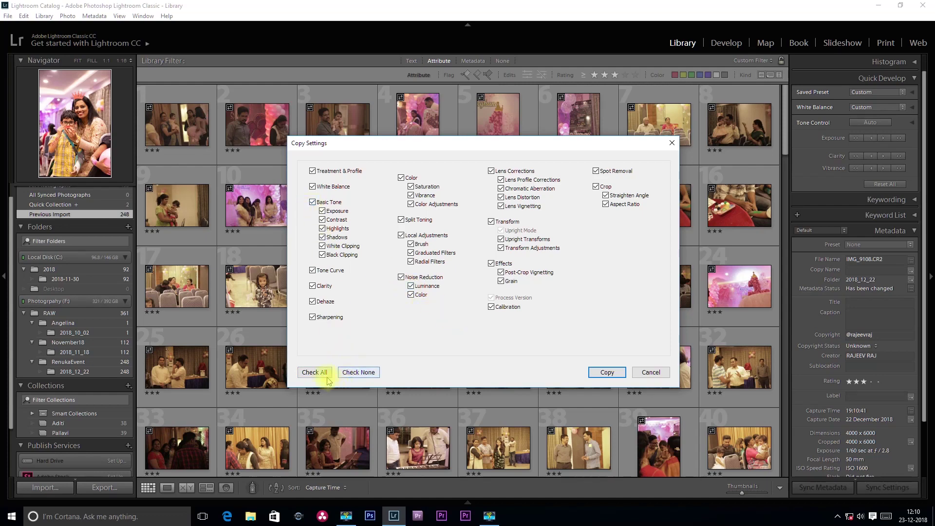
click(353, 375)
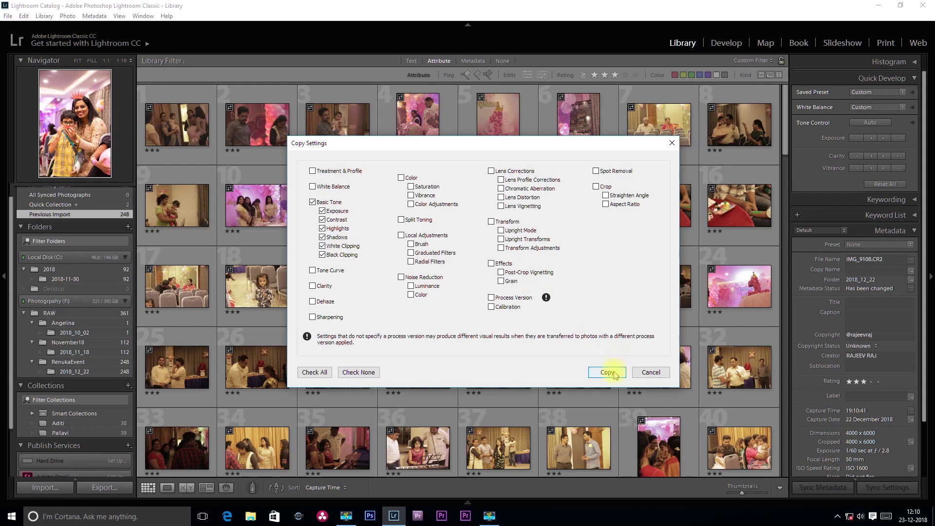
click(491, 298)
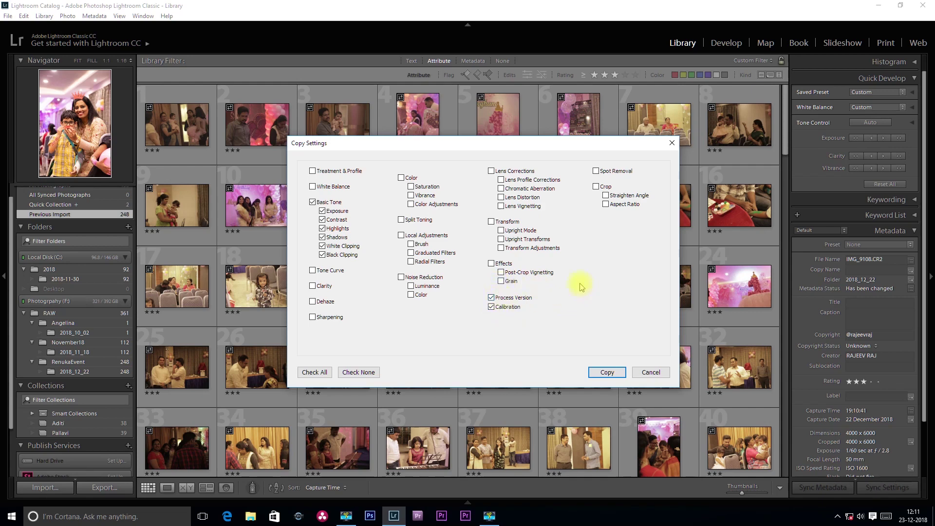
click(607, 373)
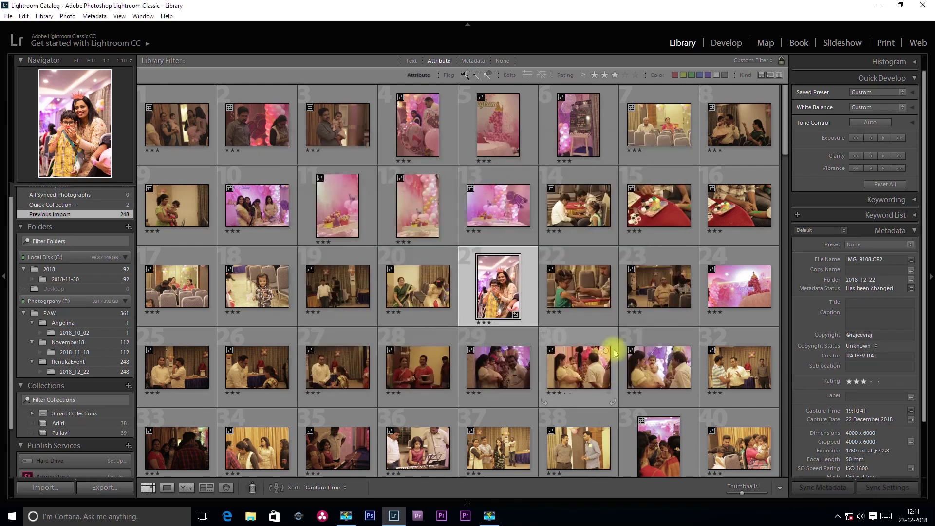
Select every grid photo except photo 21 and paste the copied develop settings onto them
click(172, 146)
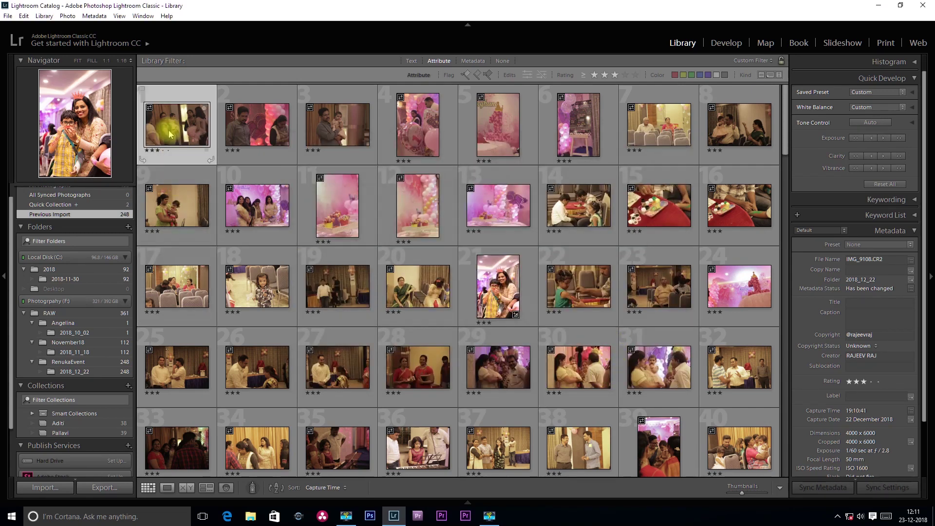
key(ctrl+a)
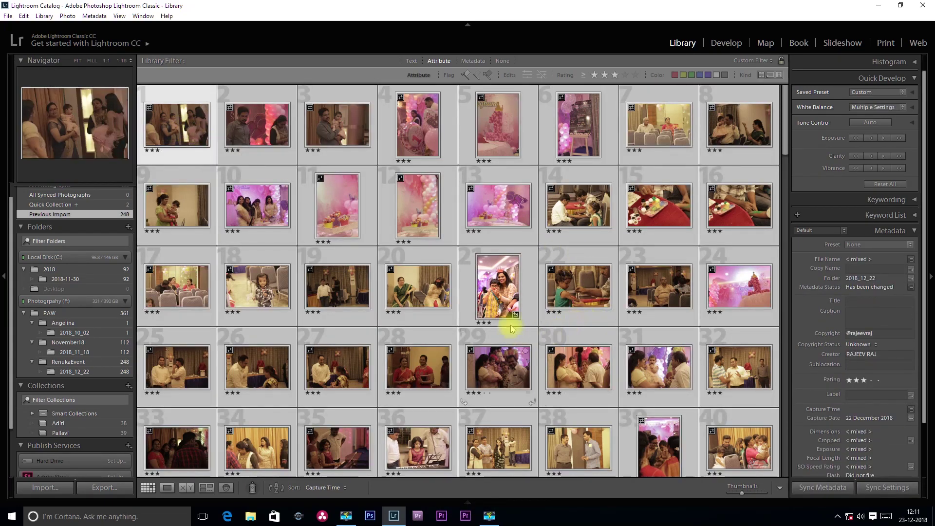
ctrl+click(497, 287)
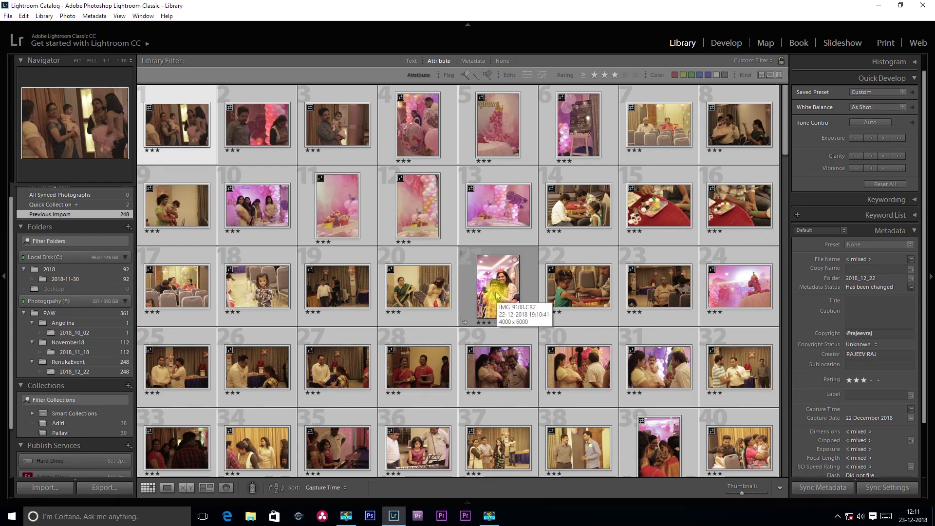
right_click(403, 116)
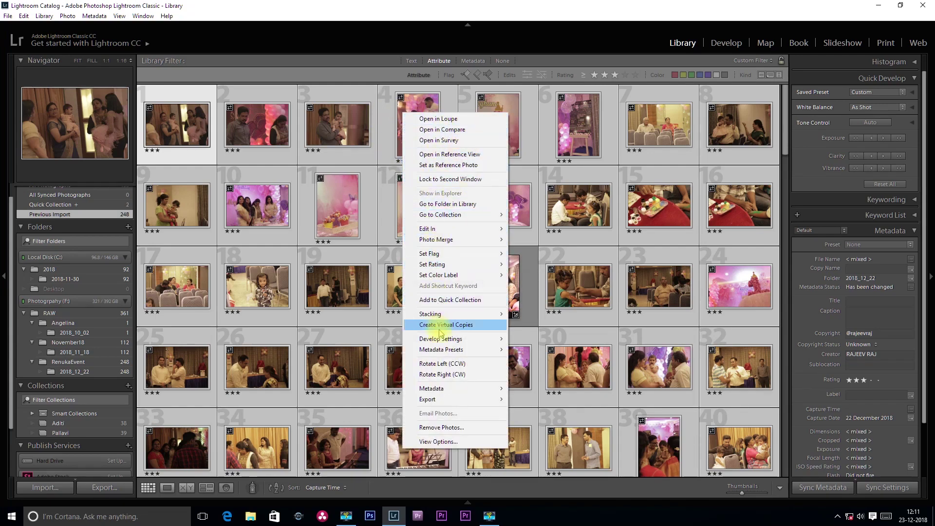
mouse_move(439, 340)
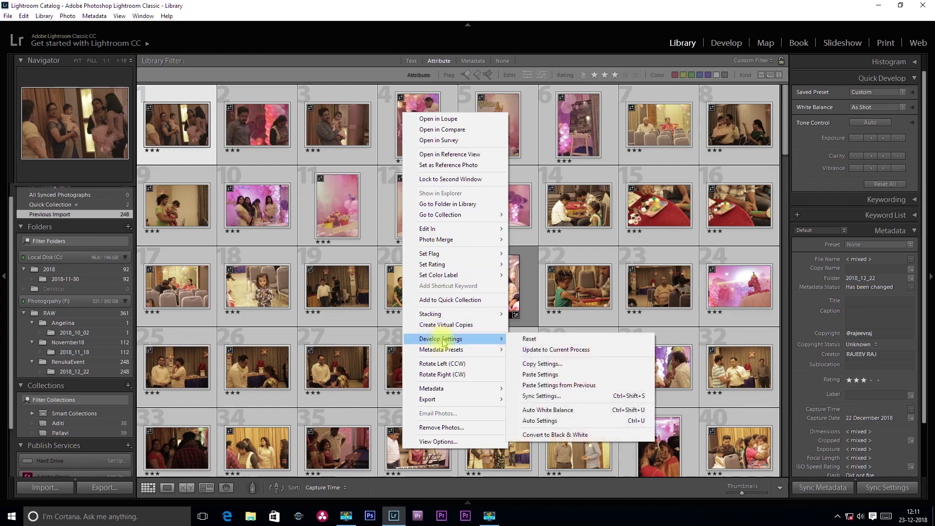
click(559, 380)
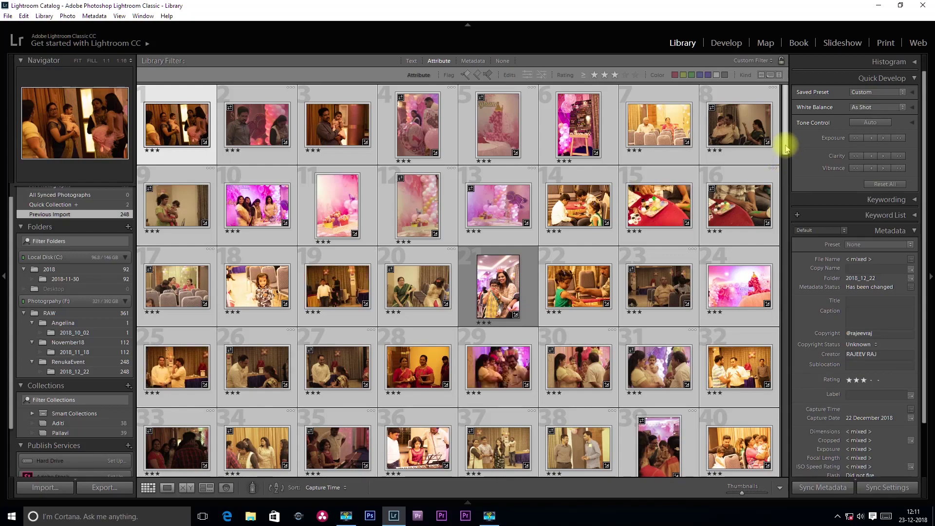
Inspect photo 21 and the pasted edits on photo 22 in Develop, then go back to the grid
scroll(785, 148, down, 5)
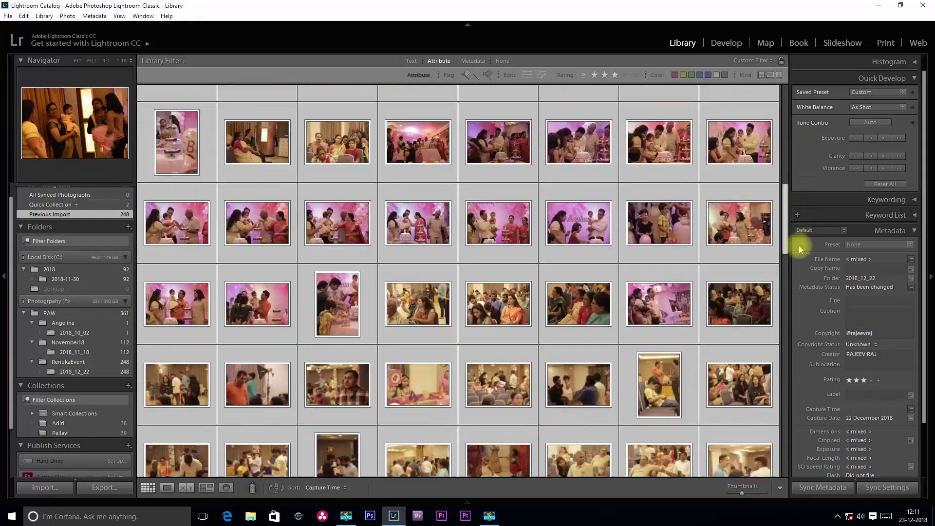
scroll(788, 146, up, 5)
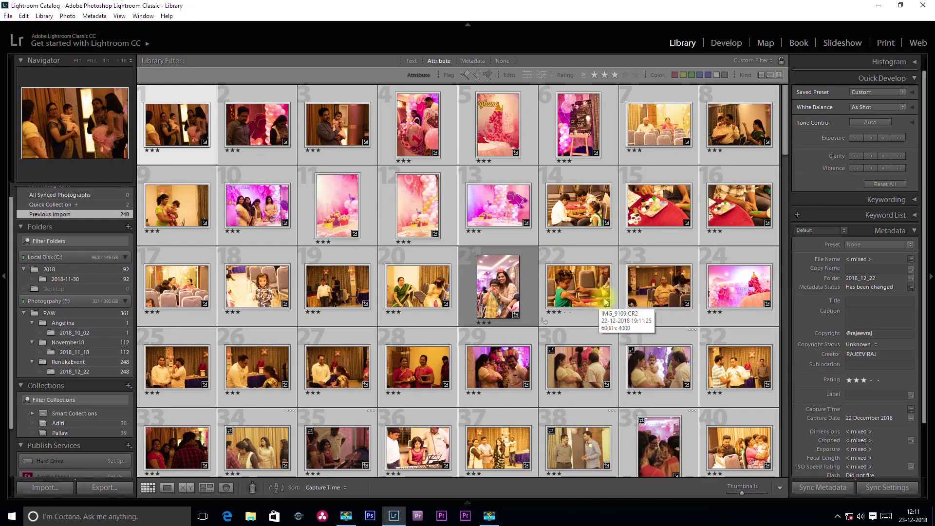
click(473, 292)
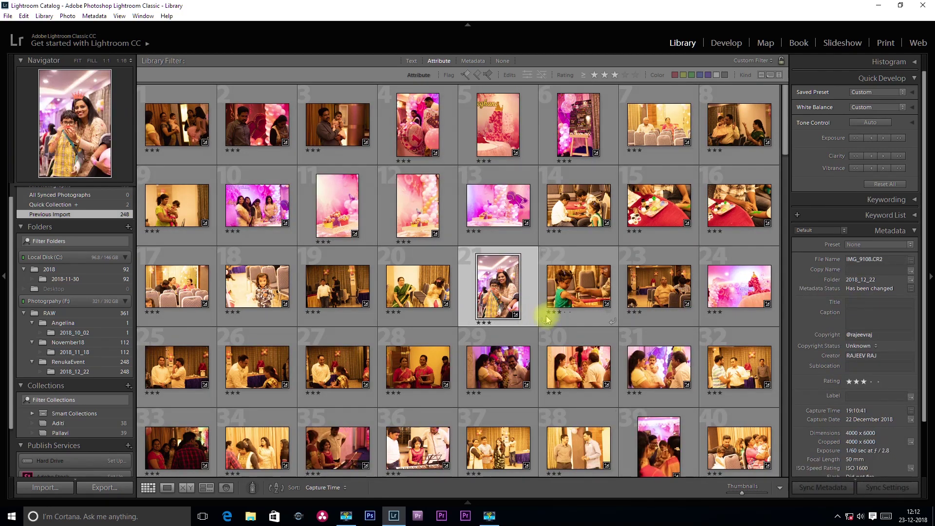
double_click(548, 319)
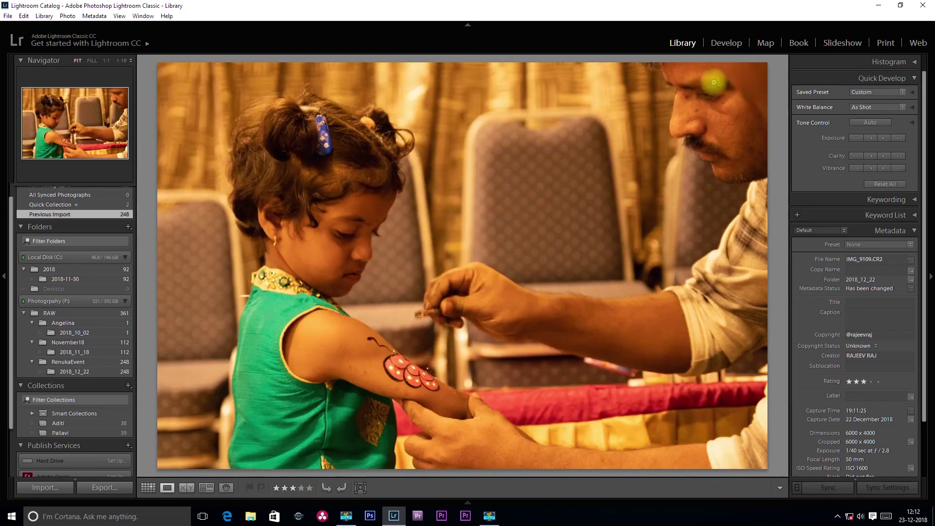
click(724, 48)
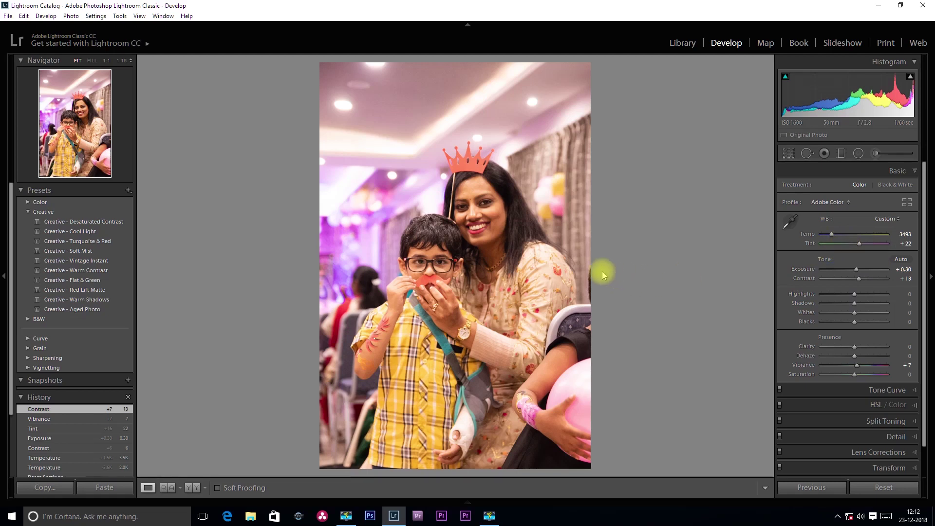
key(g)
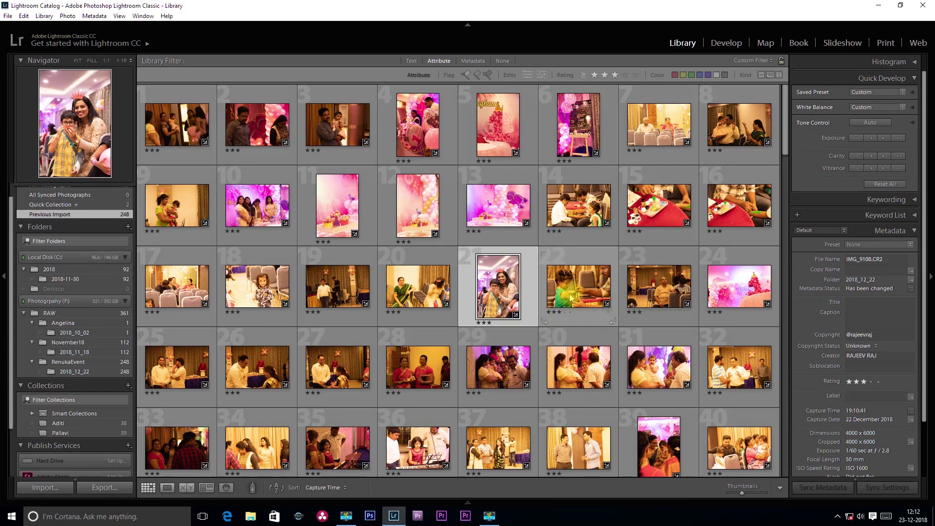
right_click(502, 284)
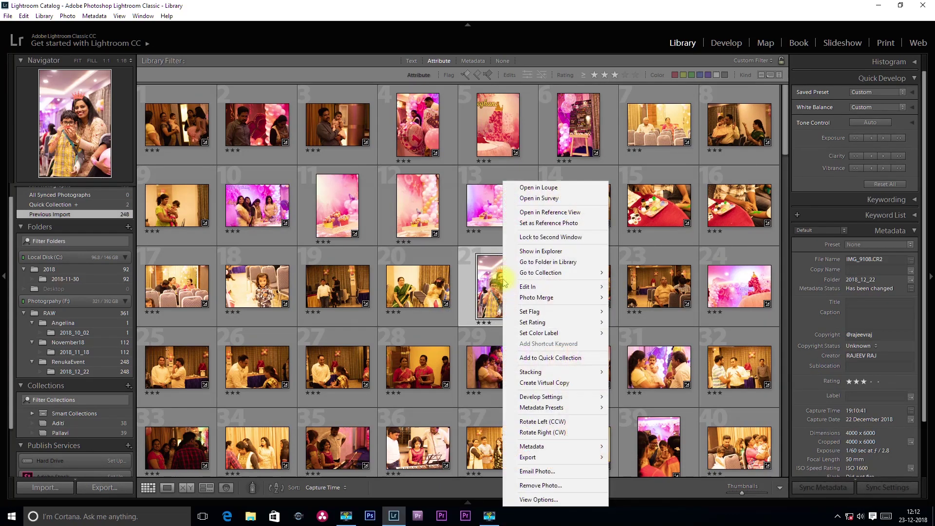
Copy all of photo 21's develop settings, including White Balance, using Check All
mouse_move(558, 400)
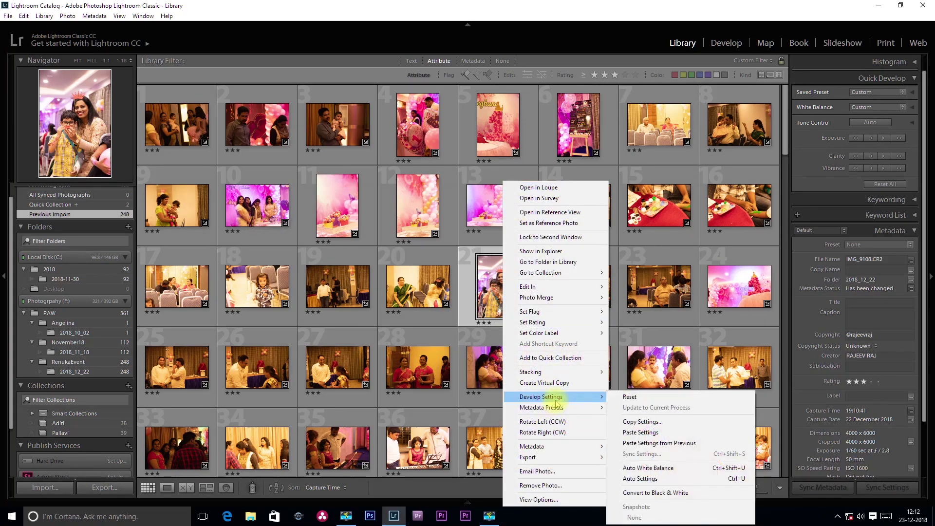
click(646, 424)
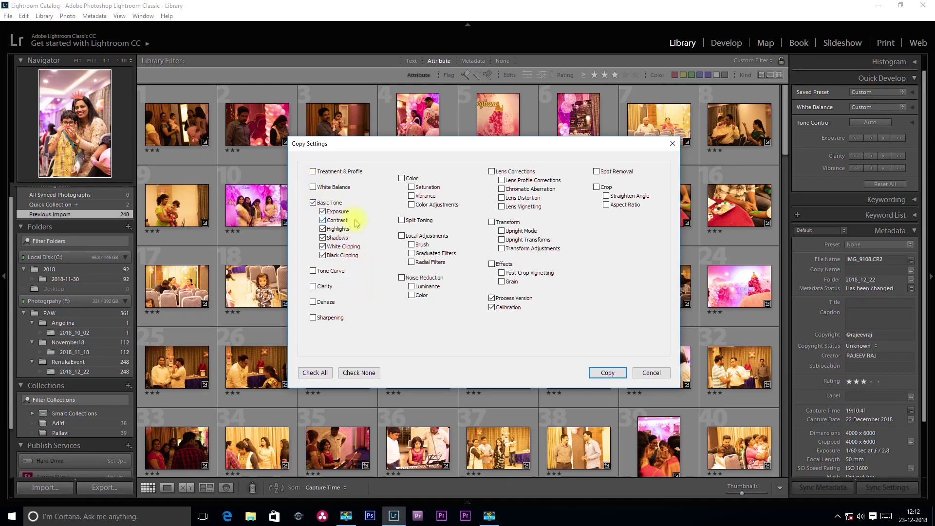
click(314, 187)
click(313, 371)
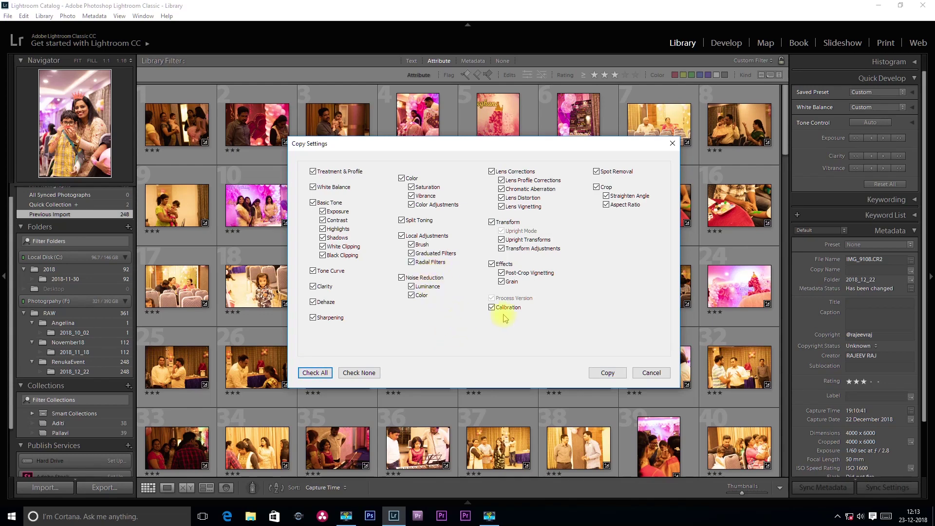
click(608, 374)
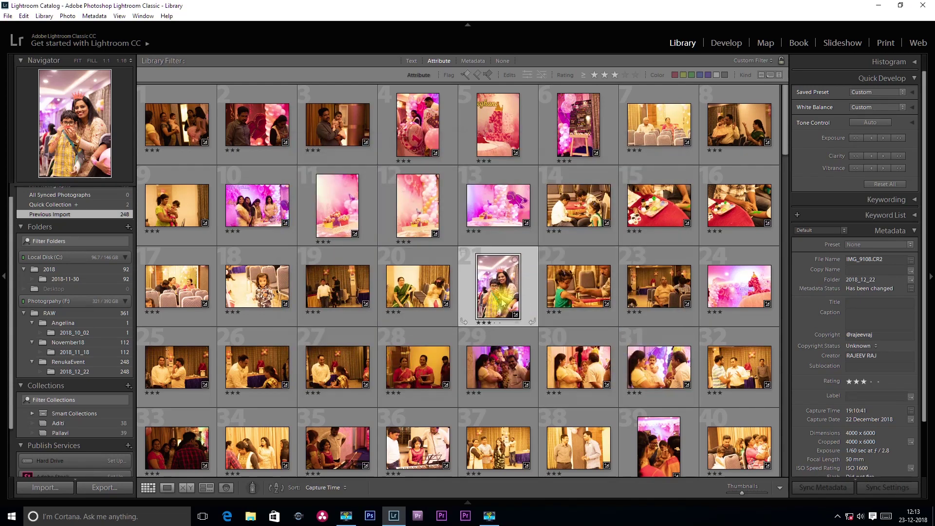
click(477, 261)
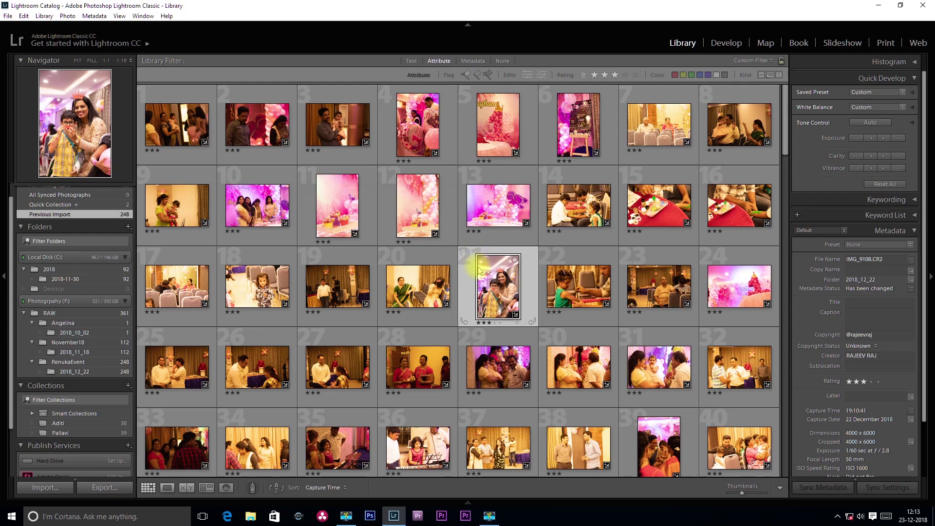
Select all grid photos except the developed photo 21
key(ctrl+a)
ctrl+click(496, 289)
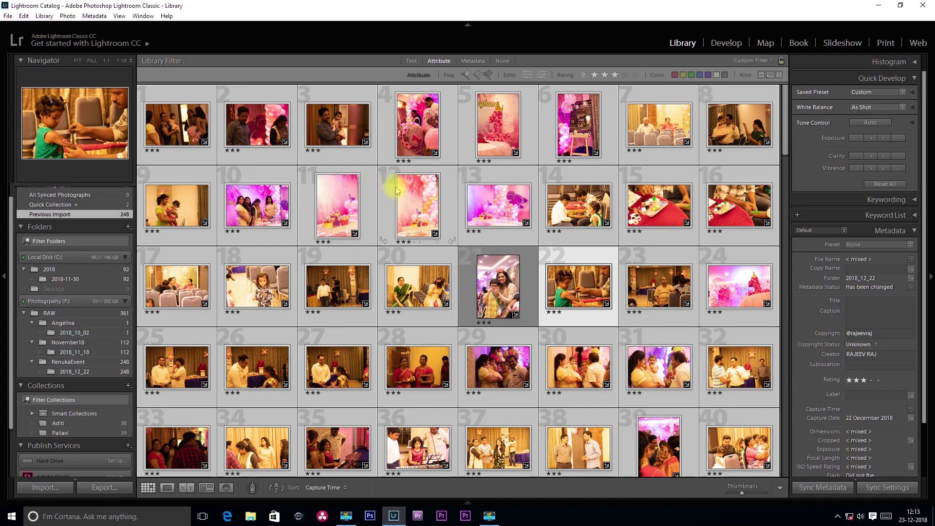
right_click(411, 190)
scroll(783, 264, down, 4)
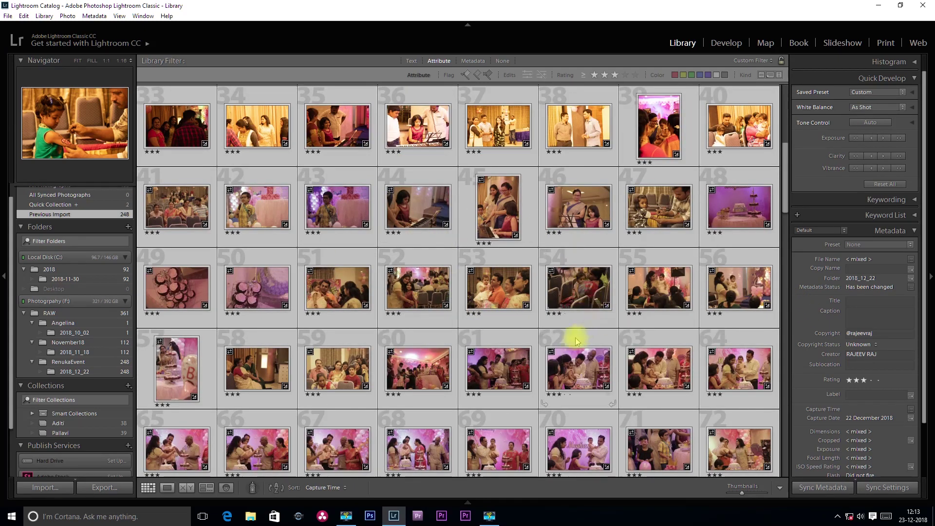
scroll(573, 338, up, 4)
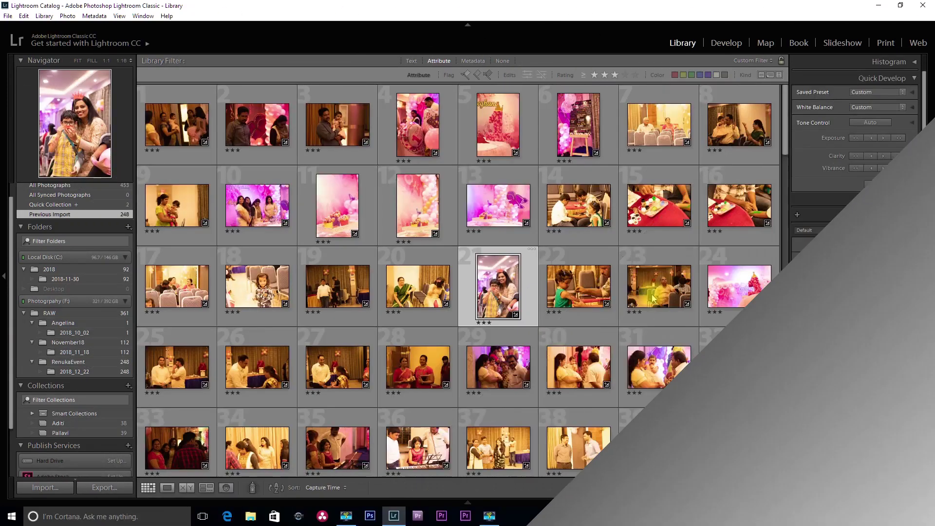
Recopy photo 21's full develop settings, then select all photos with the next one active
right_click(500, 283)
mouse_move(560, 397)
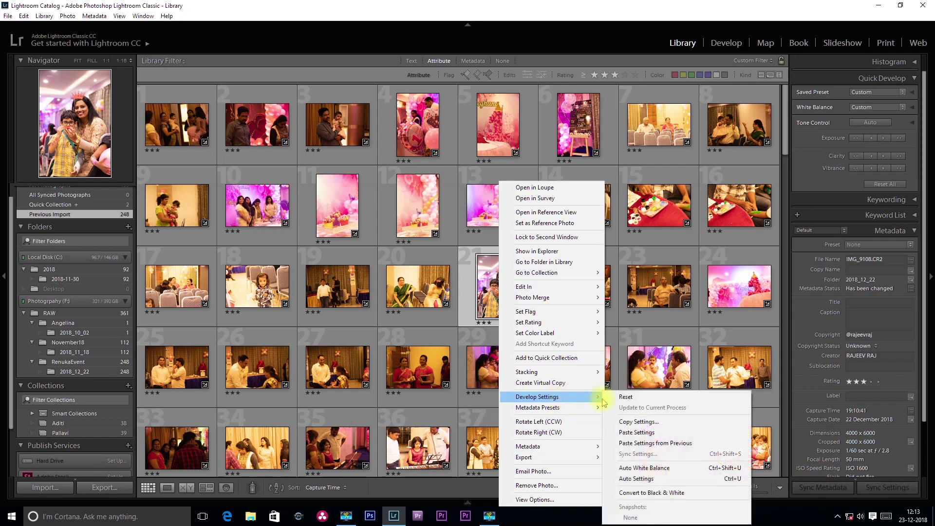
click(637, 422)
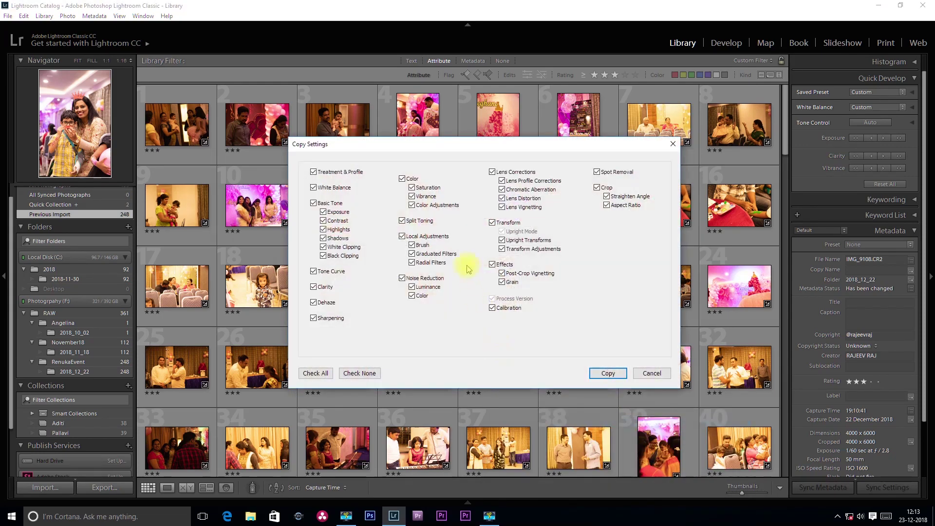
click(608, 374)
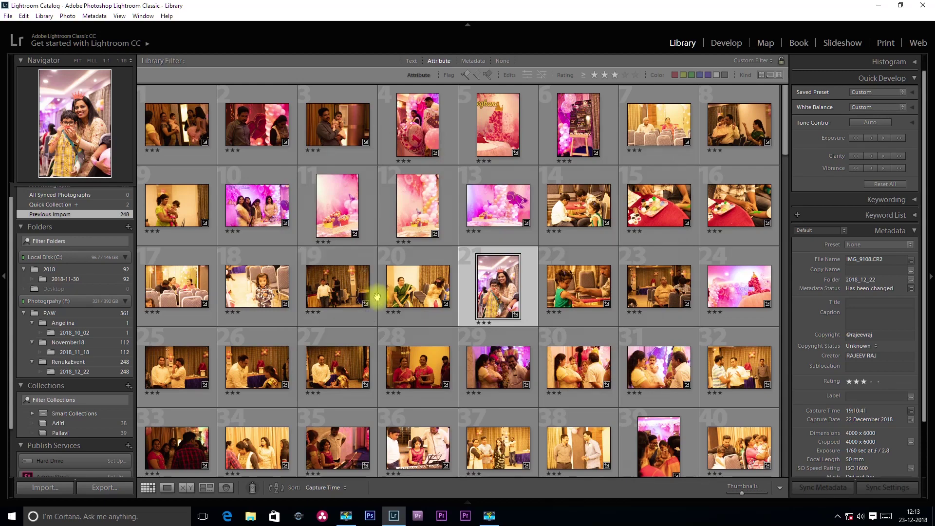
key(ctrl+a)
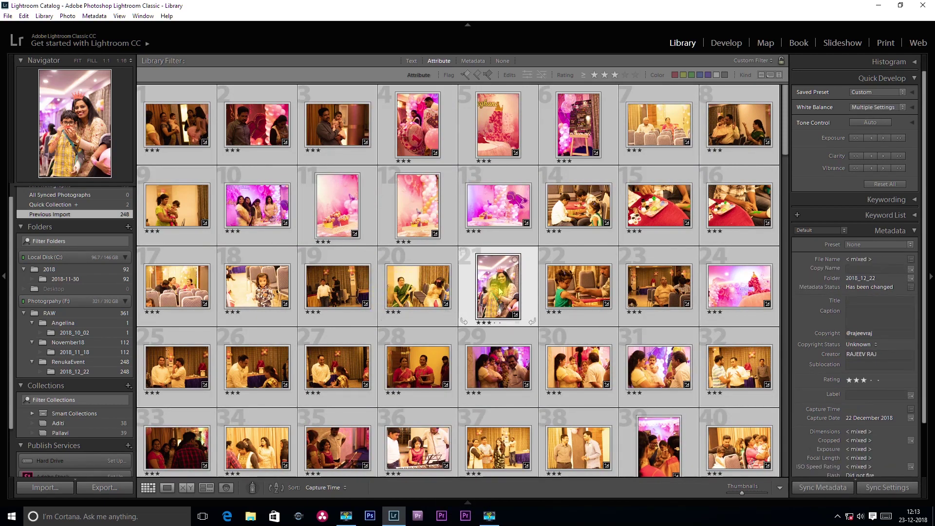
key(Right)
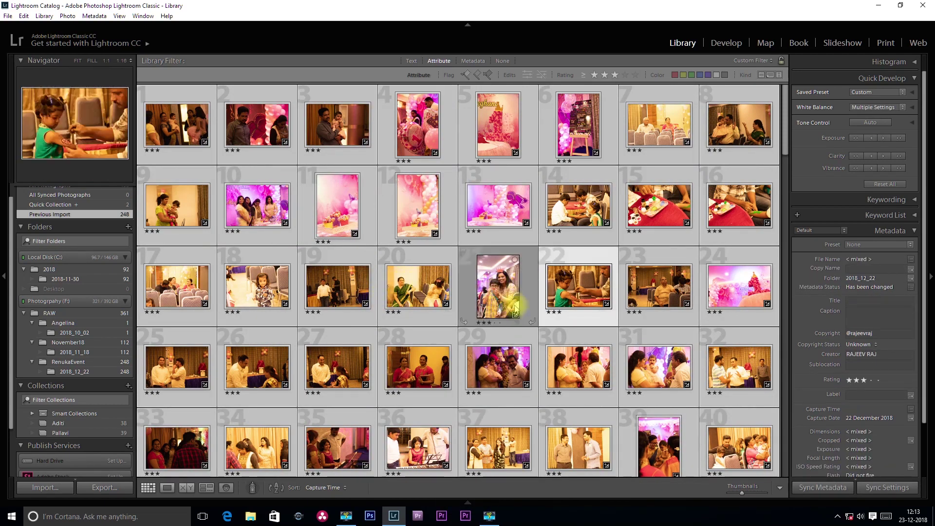
Paste IMG_9108.CR2's full develop settings, custom white balance included, onto the selected thumbnails
right_click(414, 278)
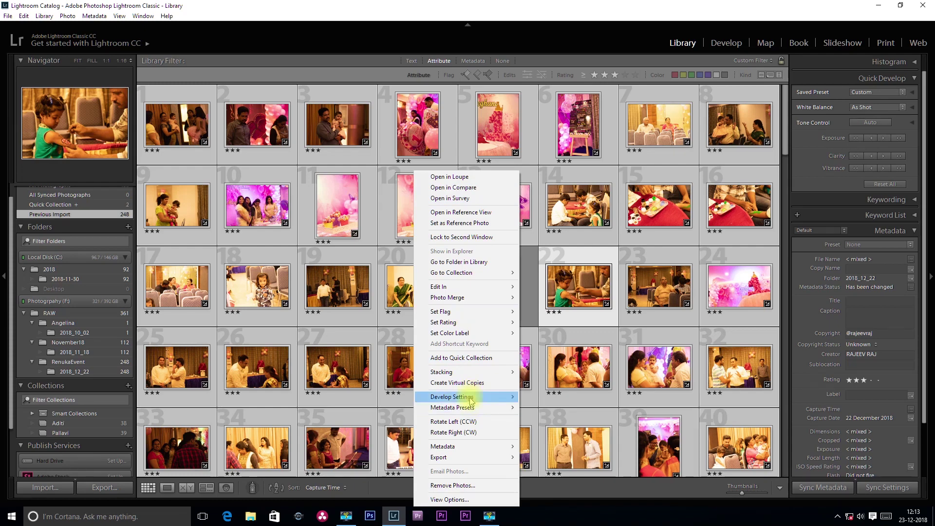
mouse_move(467, 396)
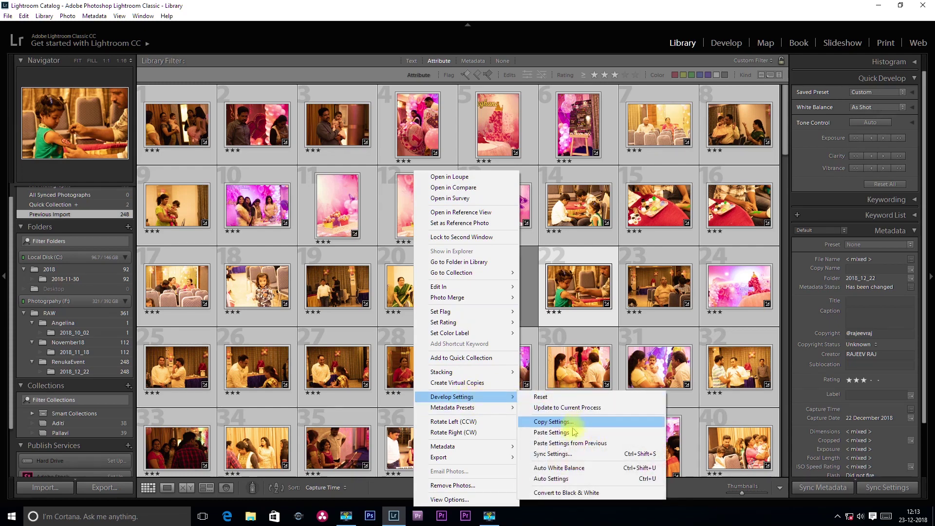
click(555, 433)
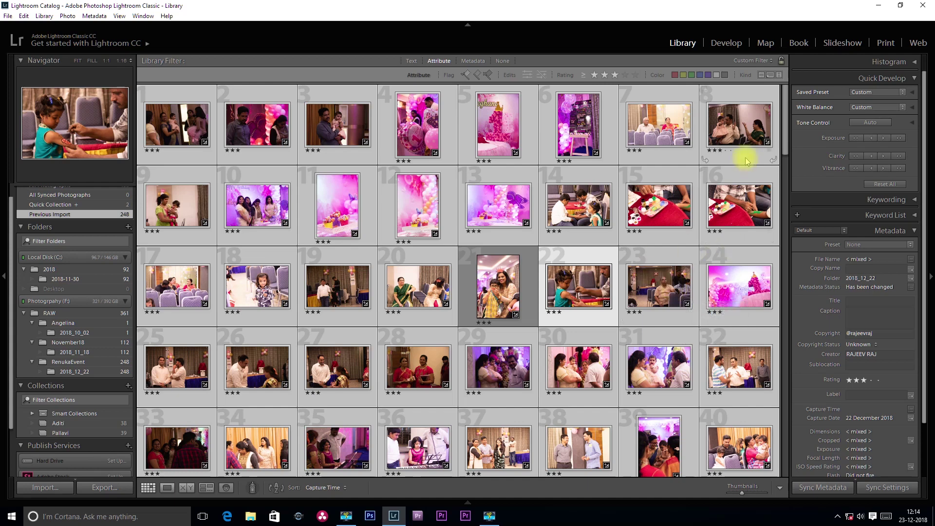
drag(785, 141, 786, 110)
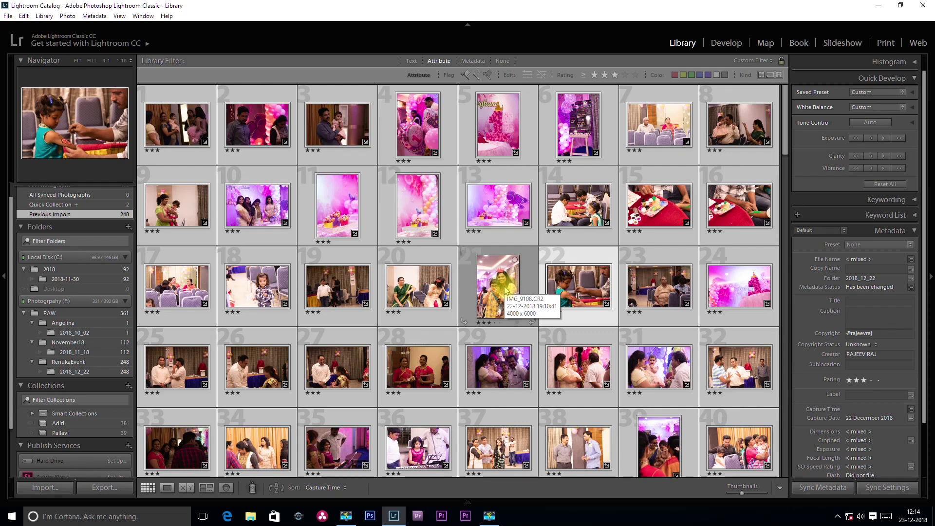
click(495, 296)
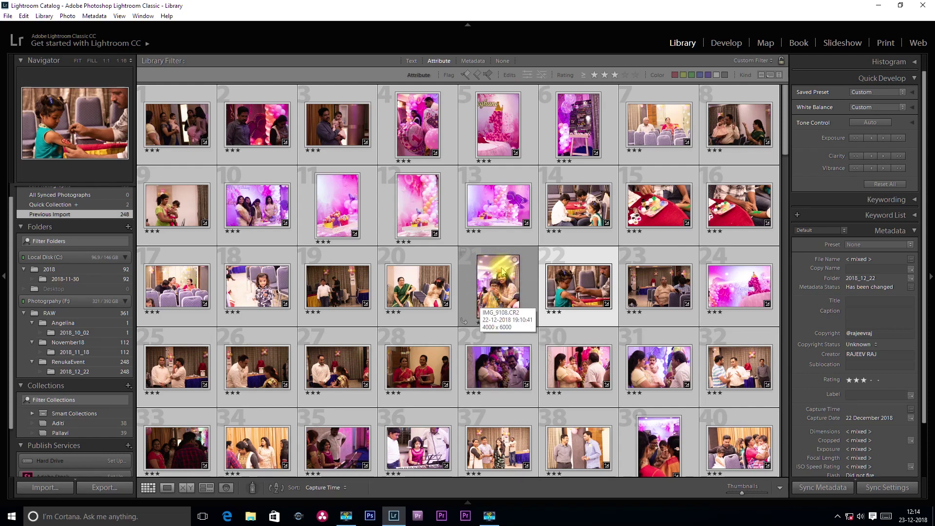
ctrl+click(502, 273)
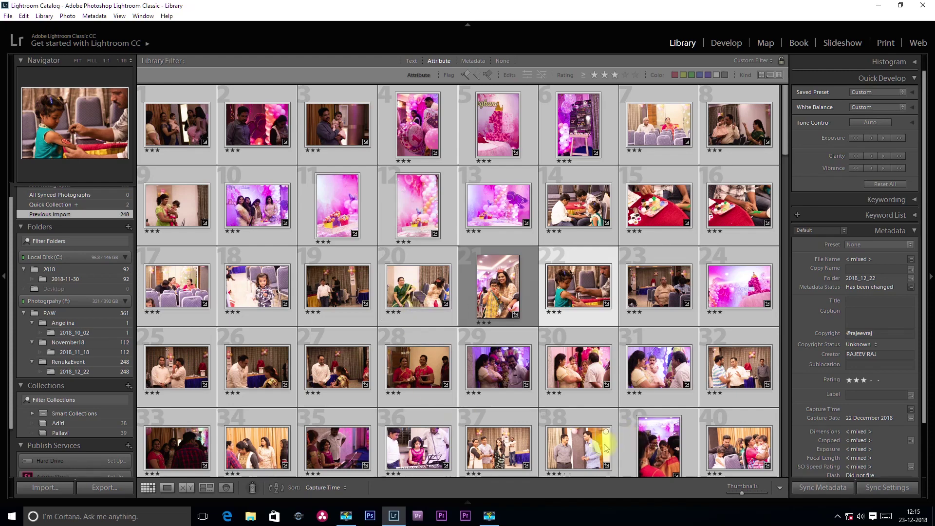
click(787, 272)
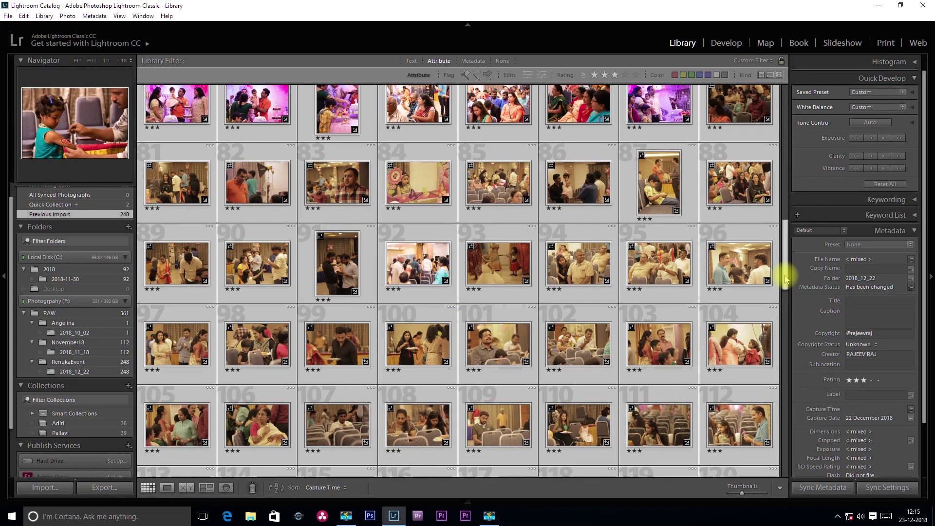
drag(788, 273, 773, 117)
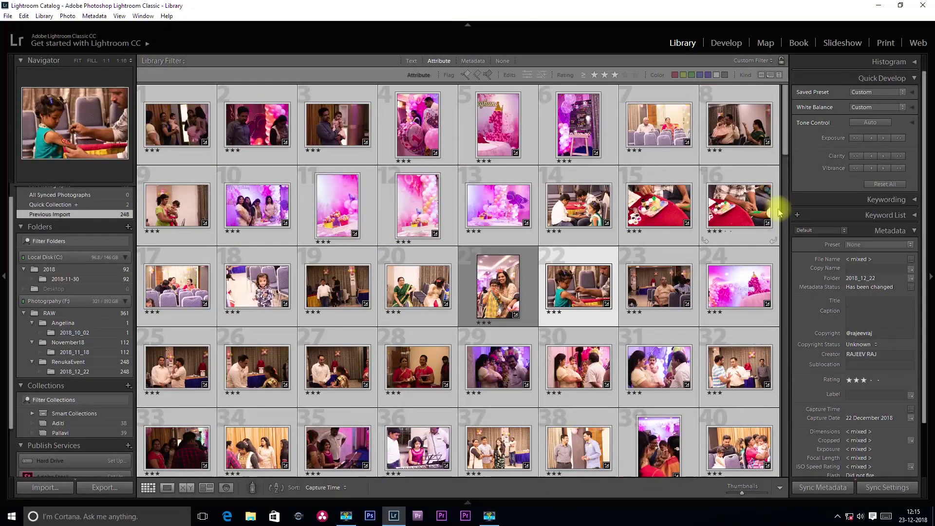